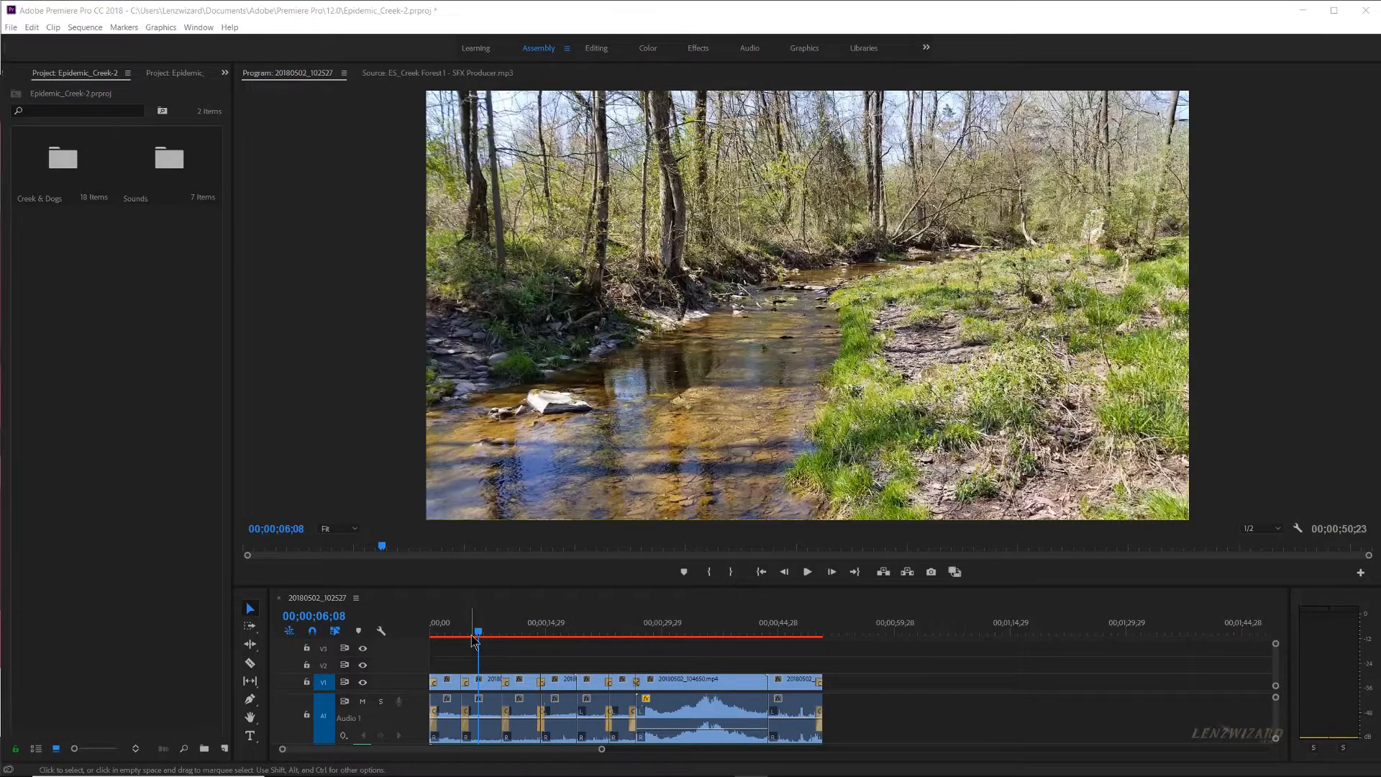
Play the sequence from about 32 seconds to near its end, then return the playhead to 00;00;02;20
{"action": "left_click_drag", "start_coordinate": [478, 632], "coordinate": [674, 662]}
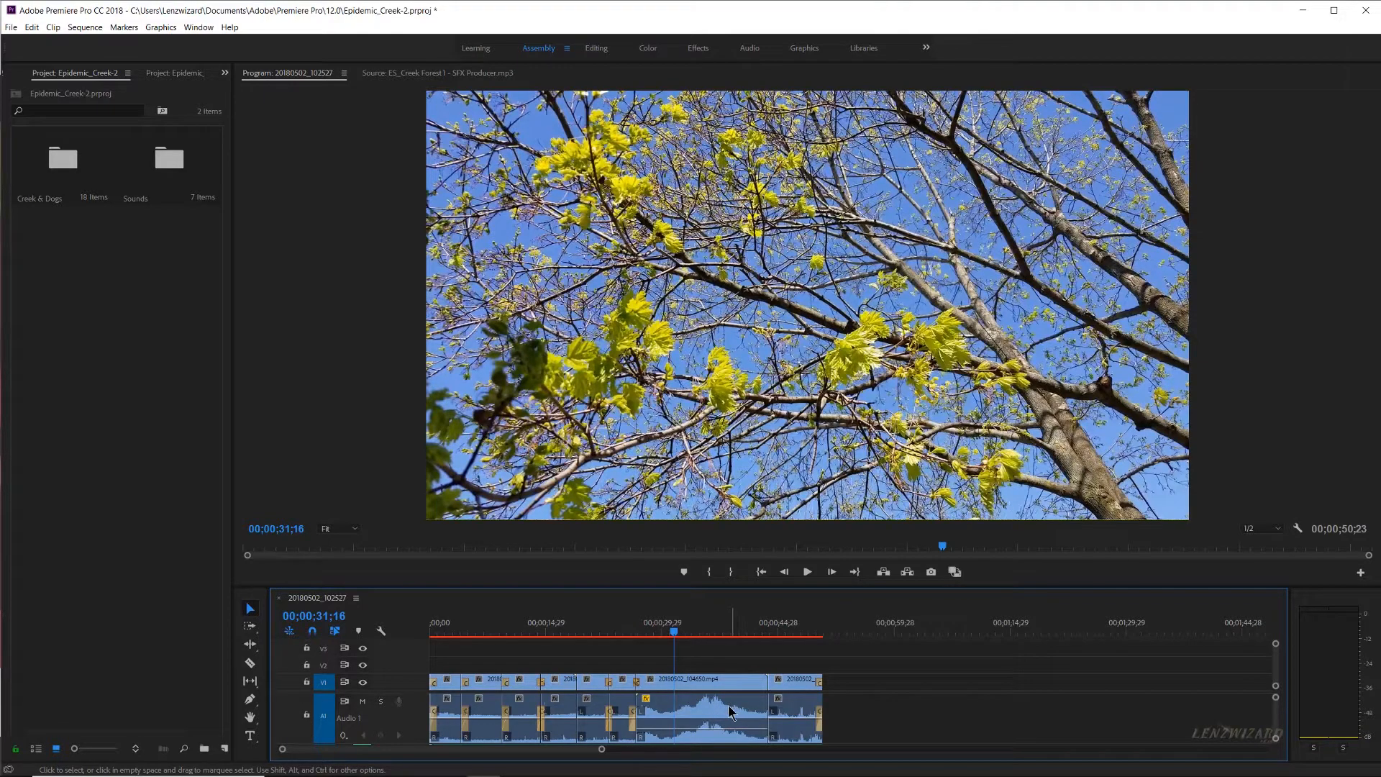
{"action": "mouse_move", "coordinate": [674, 633]}
{"action": "left_mouse_down"}
{"action": "mouse_move", "coordinate": [646, 633]}
{"action": "mouse_move", "coordinate": [687, 633]}
{"action": "left_mouse_up"}
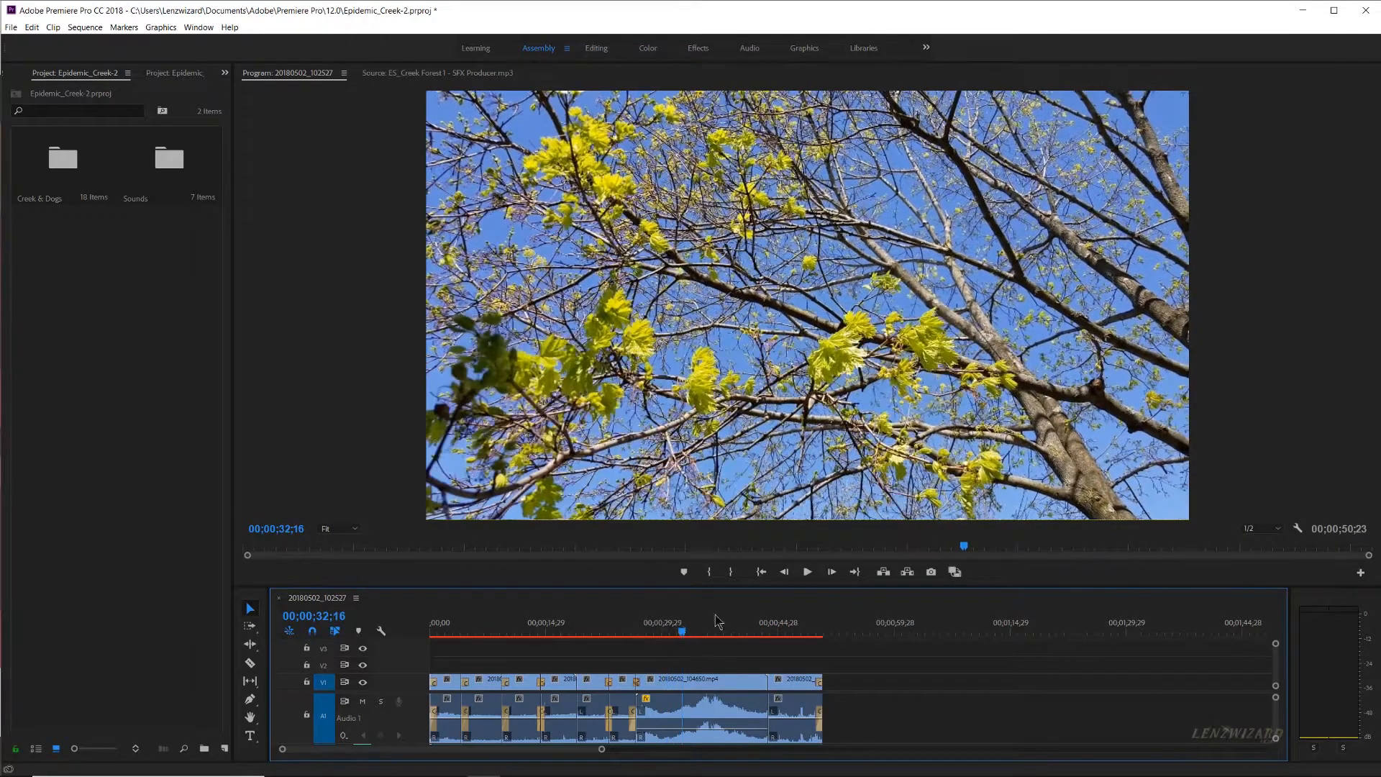
{"action": "left_click", "coordinate": [807, 572]}
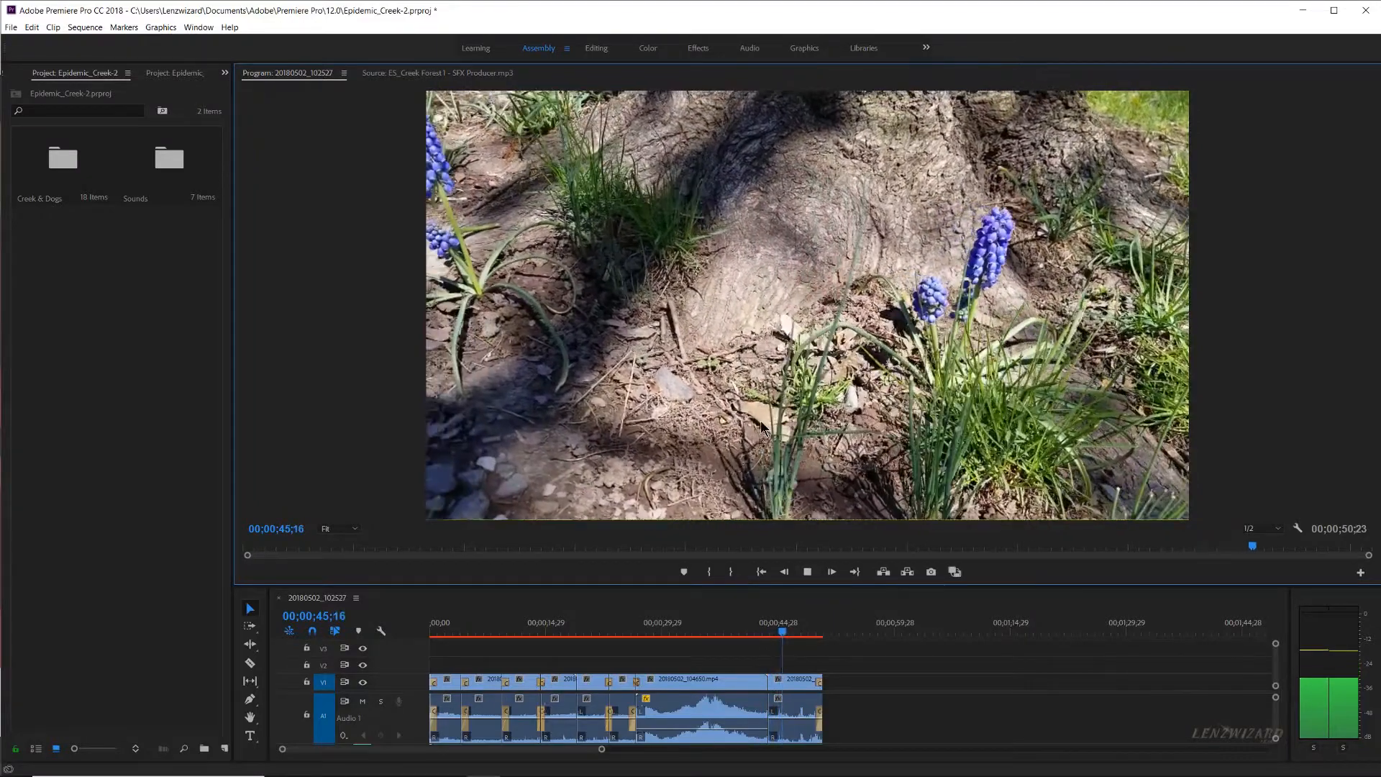
{"action": "left_click", "coordinate": [808, 573]}
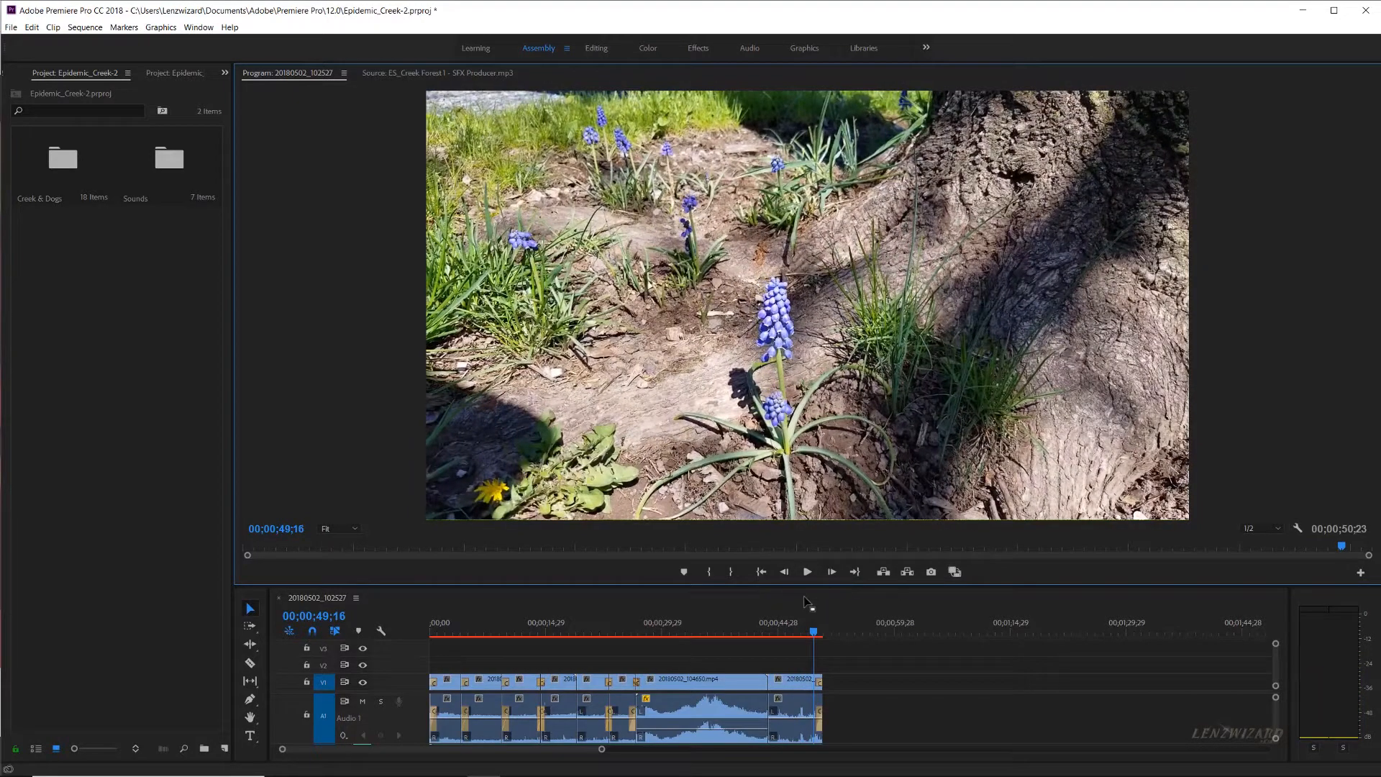
{"action": "left_click_drag", "start_coordinate": [813, 635], "coordinate": [451, 643]}
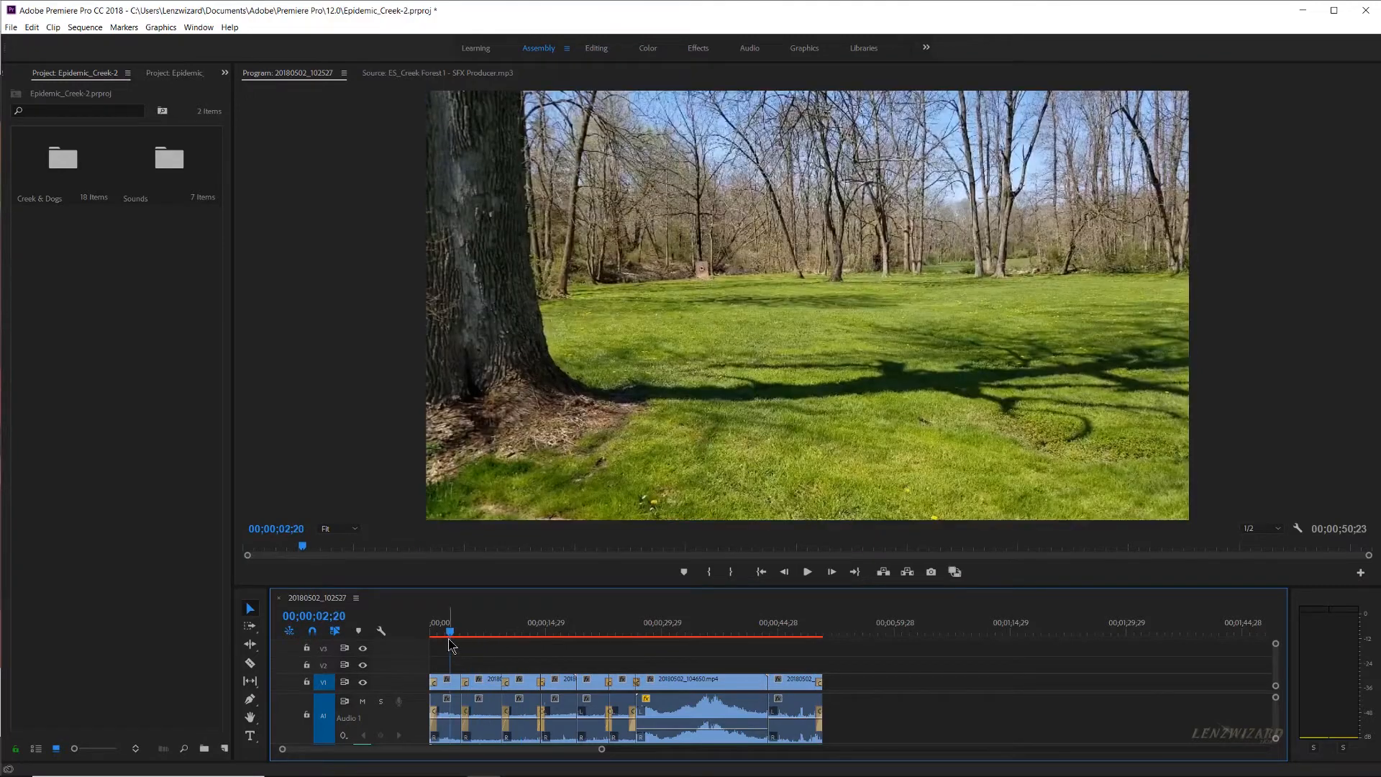
Look through the clips in the Creek & Dogs bin, then open the Sounds bin
{"action": "double_click", "coordinate": [61, 169]}
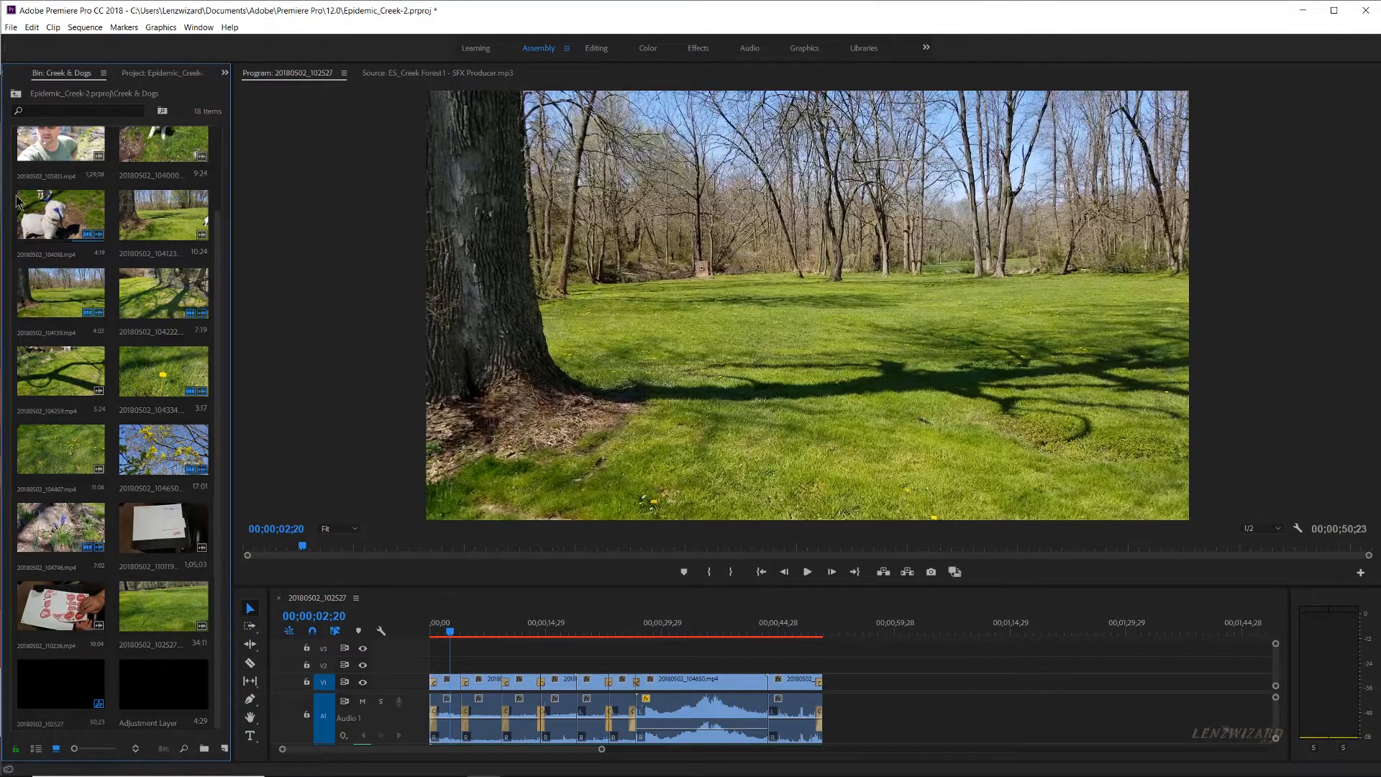
{"action": "left_click", "coordinate": [16, 95]}
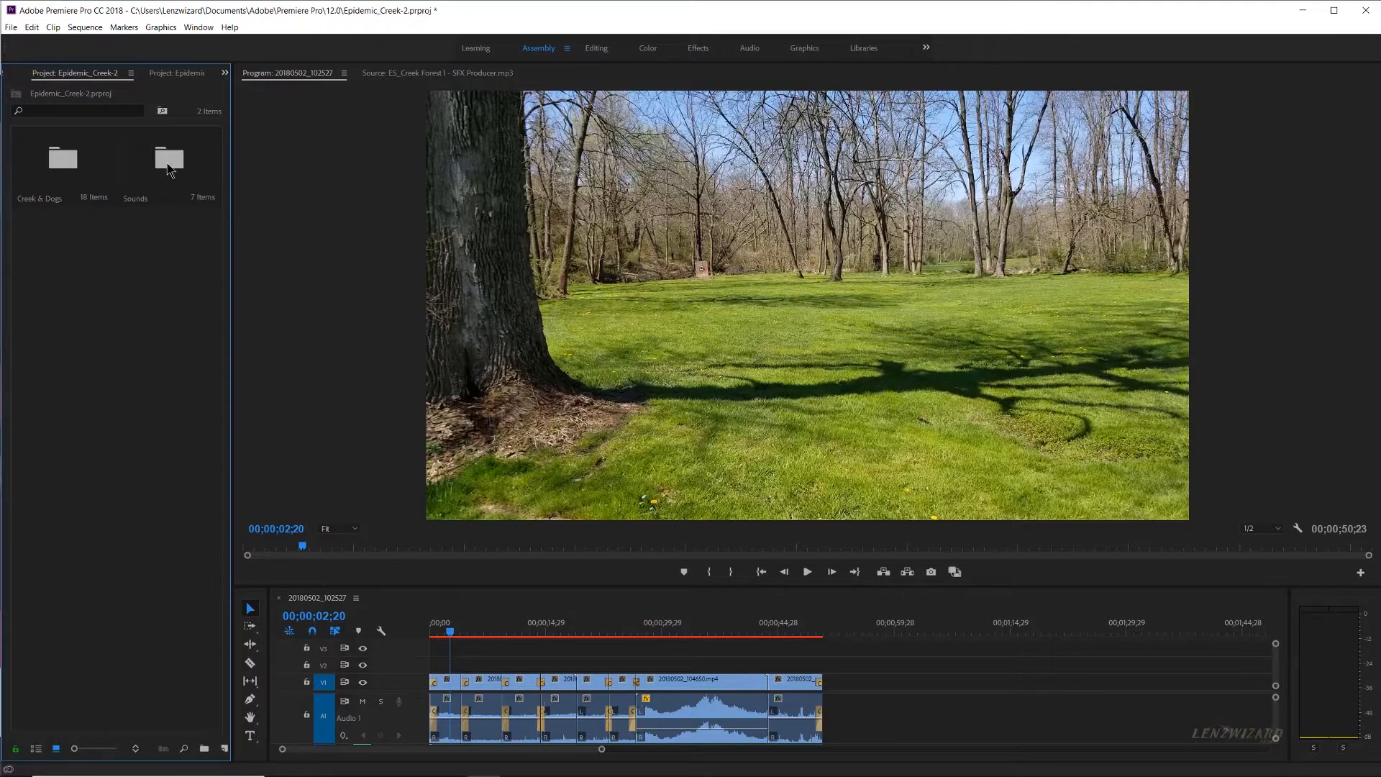
{"action": "double_click", "coordinate": [169, 163]}
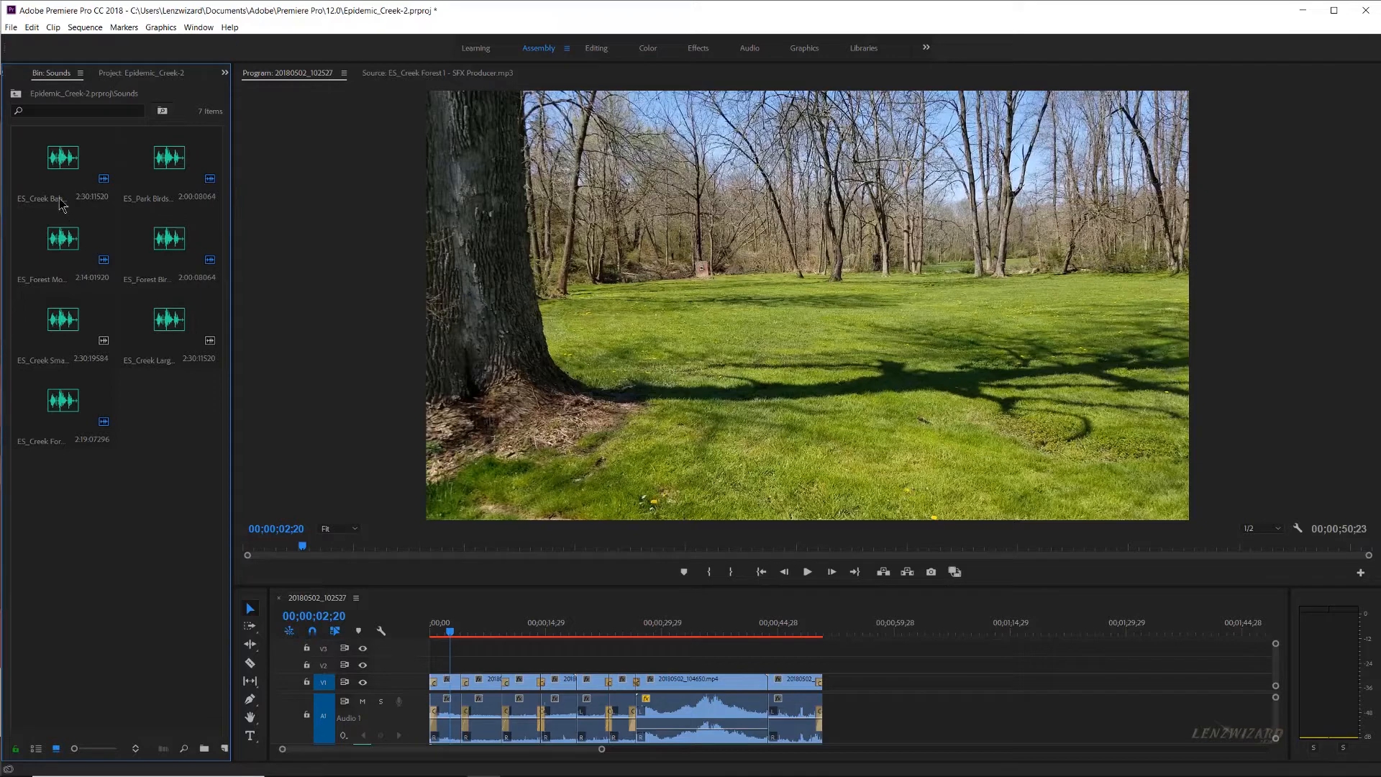
Preview the ES_Creek Babbling and ES_Park Birds Distant sound effects from the Sounds bin
{"action": "double_click", "coordinate": [61, 175]}
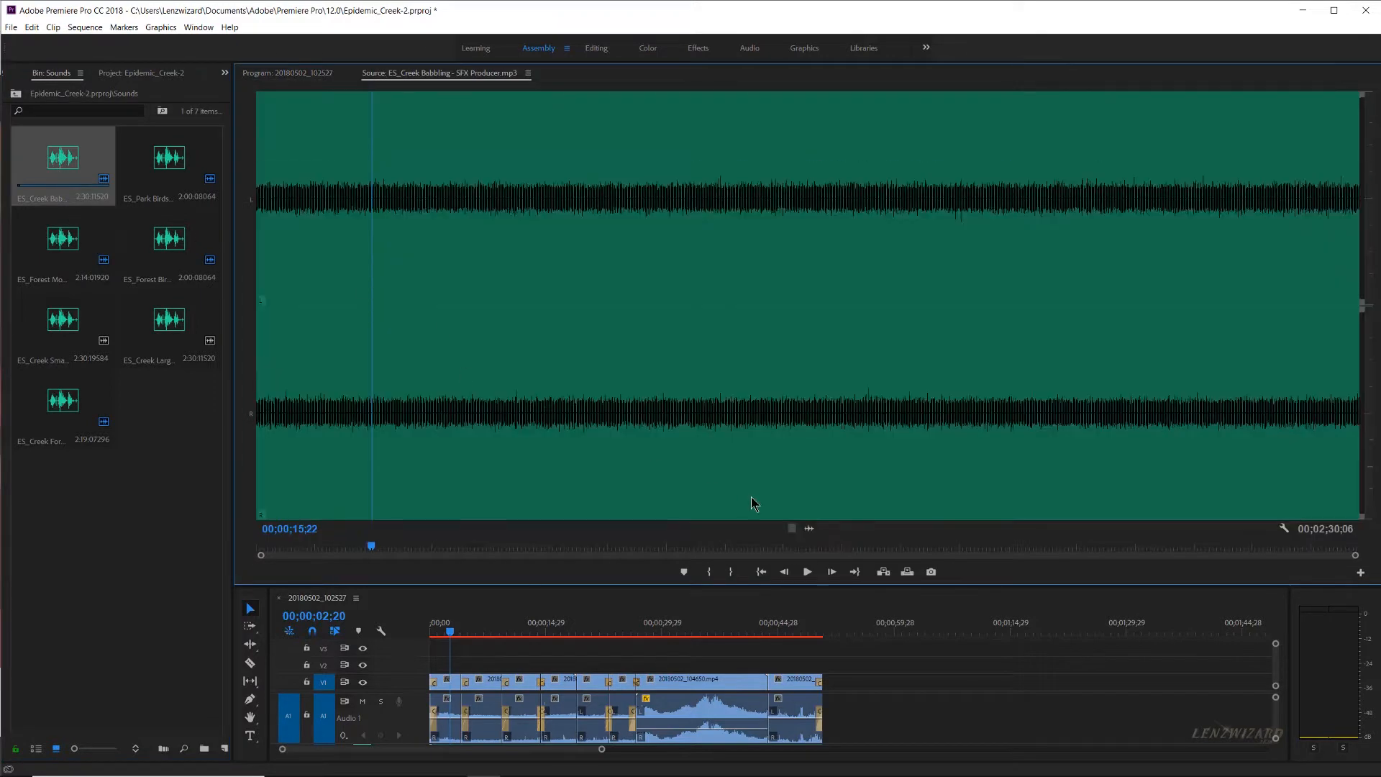
{"action": "left_click", "coordinate": [807, 571]}
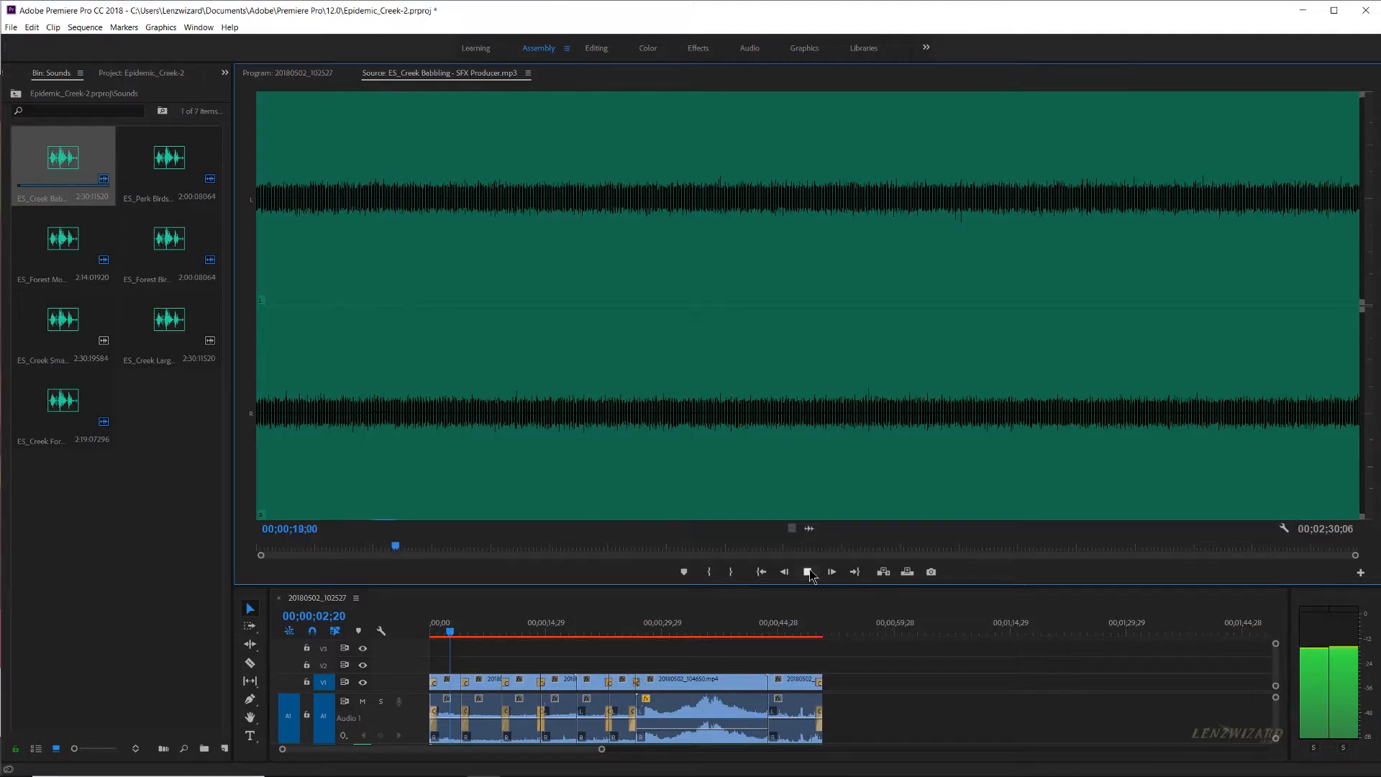
{"action": "left_click", "coordinate": [808, 574]}
{"action": "double_click", "coordinate": [173, 173]}
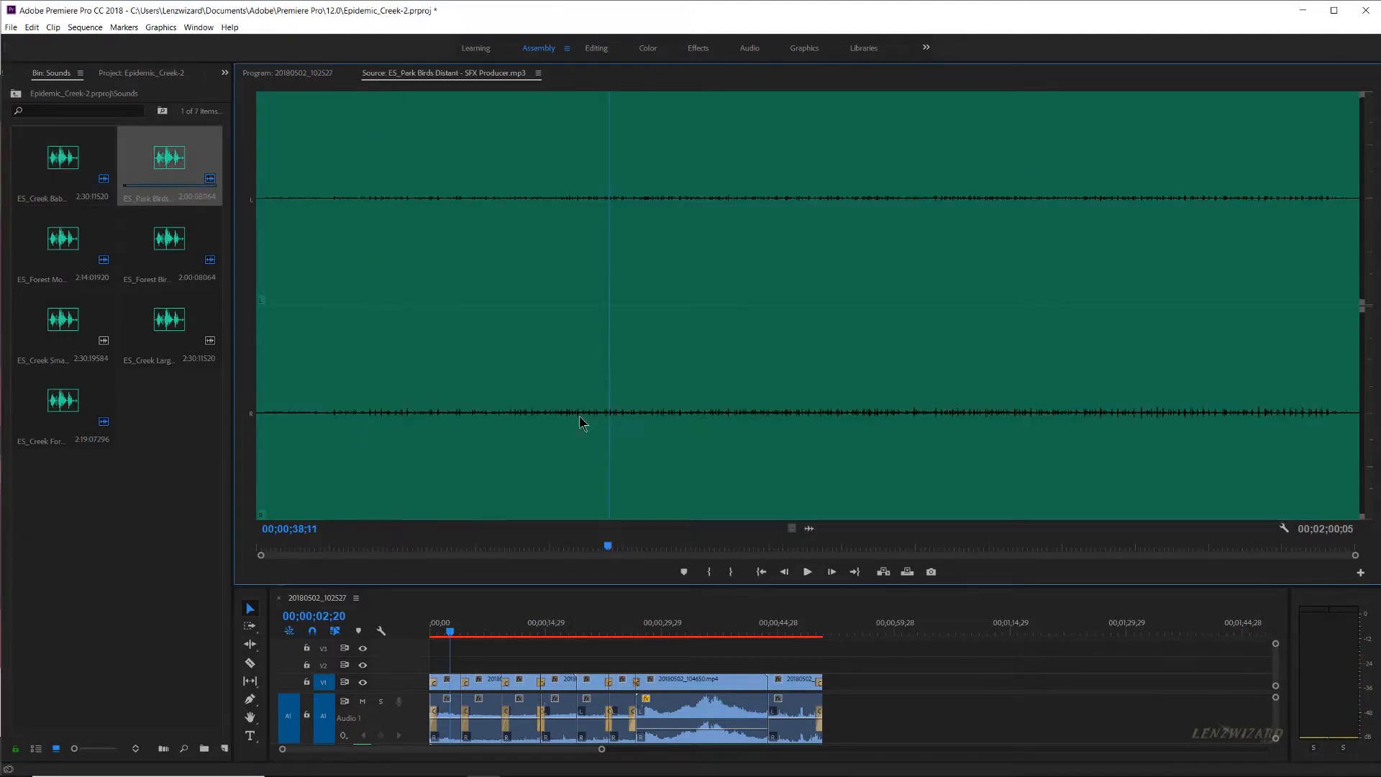
{"action": "left_click", "coordinate": [808, 572]}
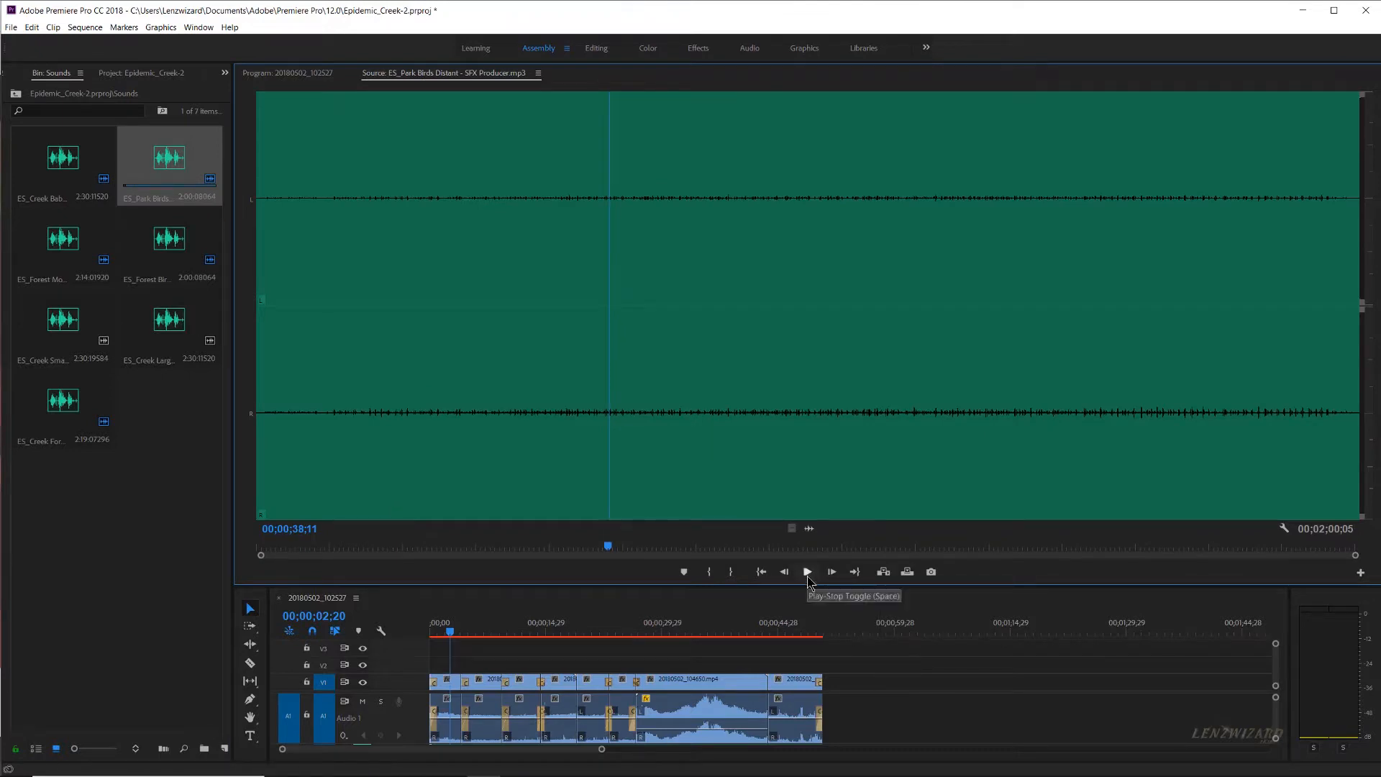
{"action": "left_click", "coordinate": [808, 574]}
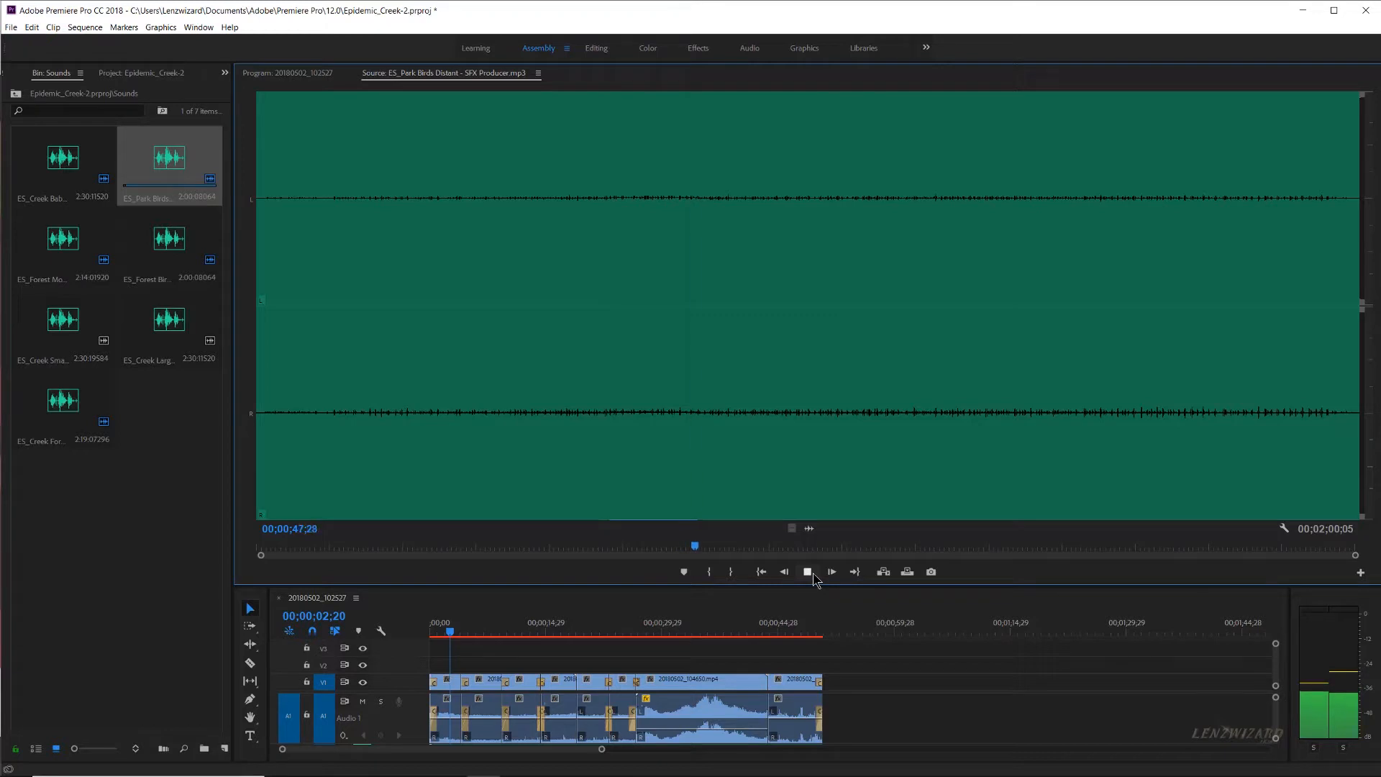
{"action": "left_click", "coordinate": [807, 572]}
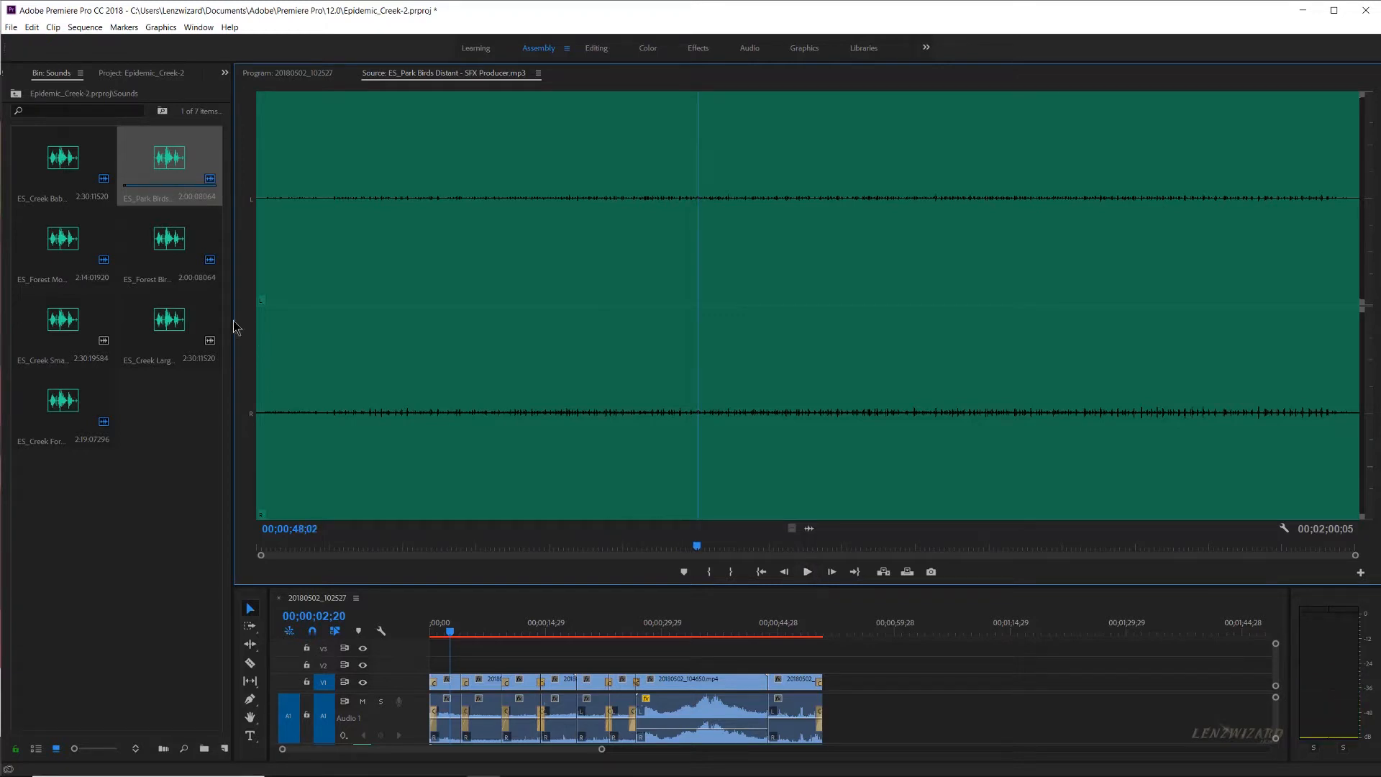
Preview the ES_Forest Morning Birds 1 and ES_Creek Small sound effects from the Sounds bin
{"action": "double_click", "coordinate": [57, 261]}
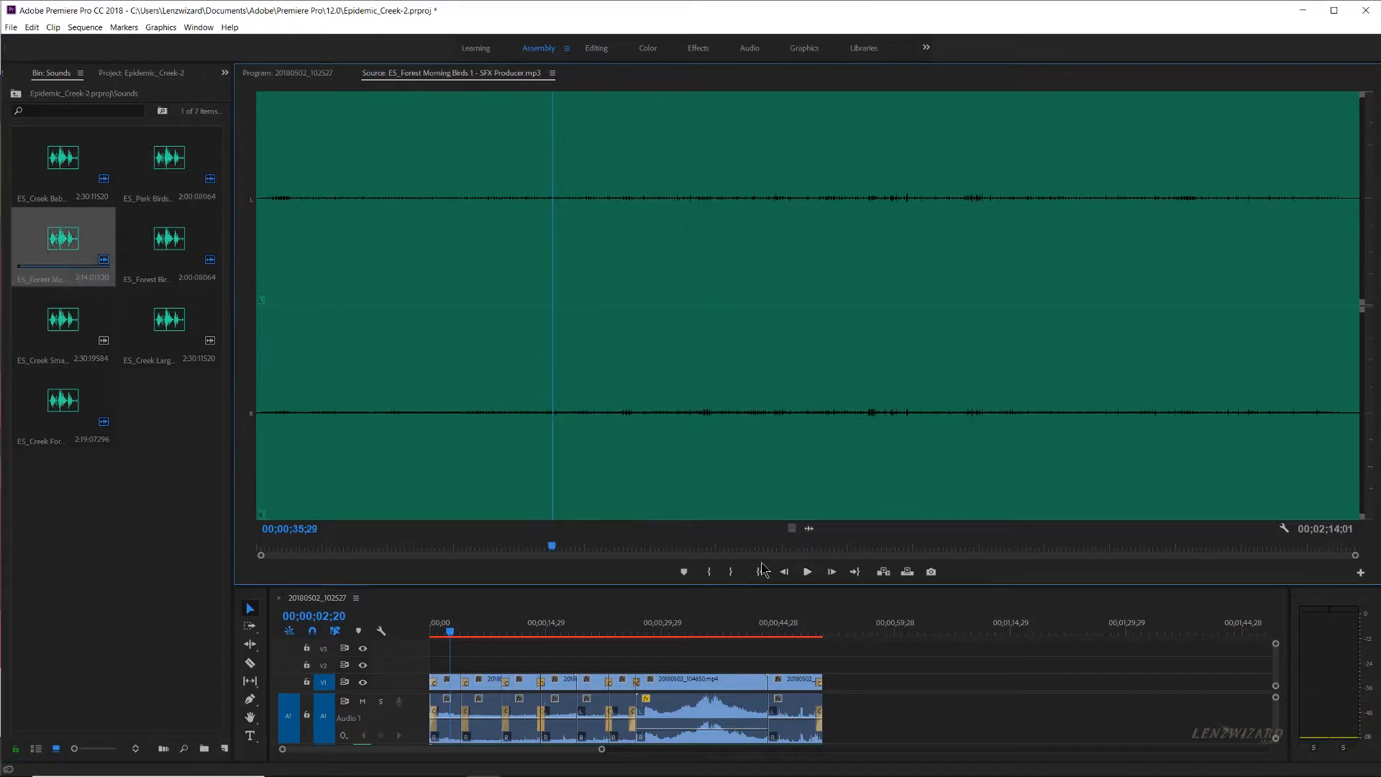
{"action": "left_click", "coordinate": [807, 572]}
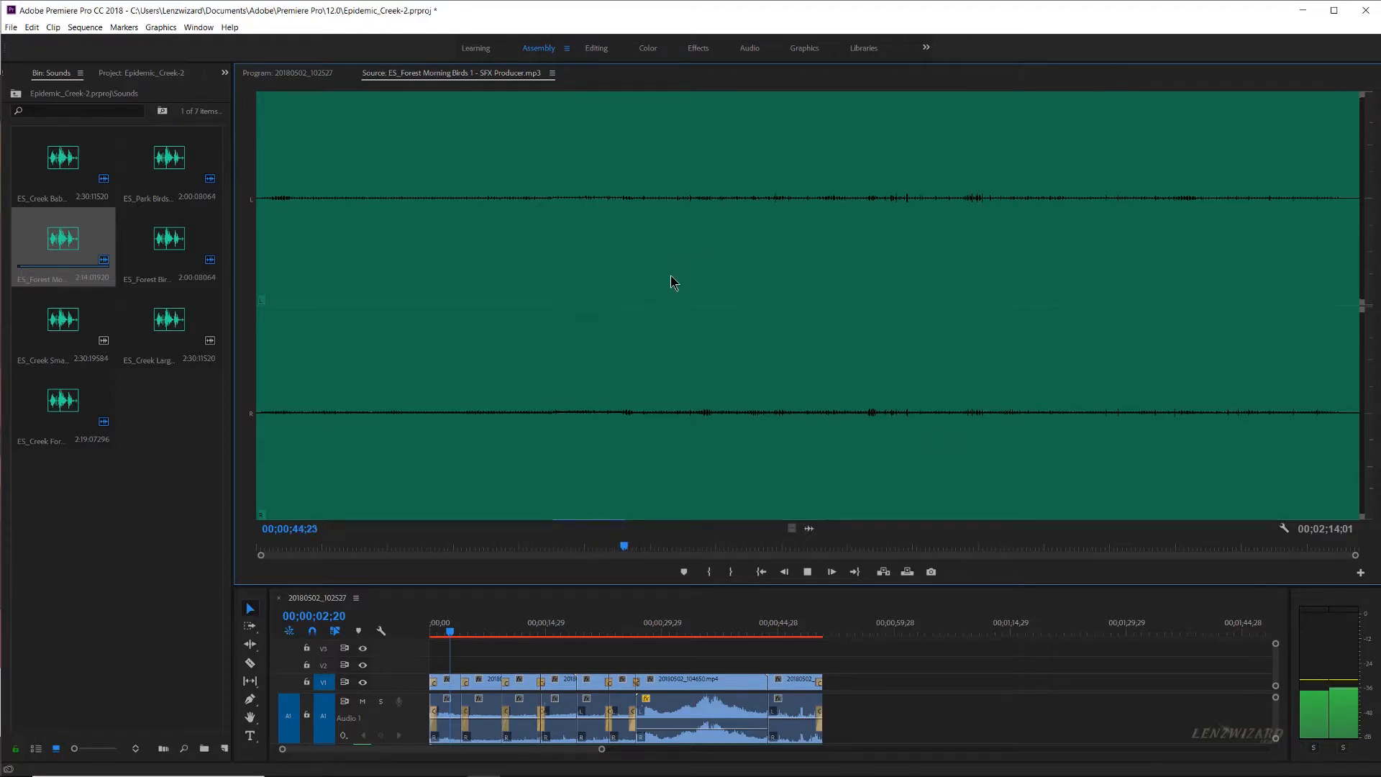
{"action": "left_click", "coordinate": [807, 571]}
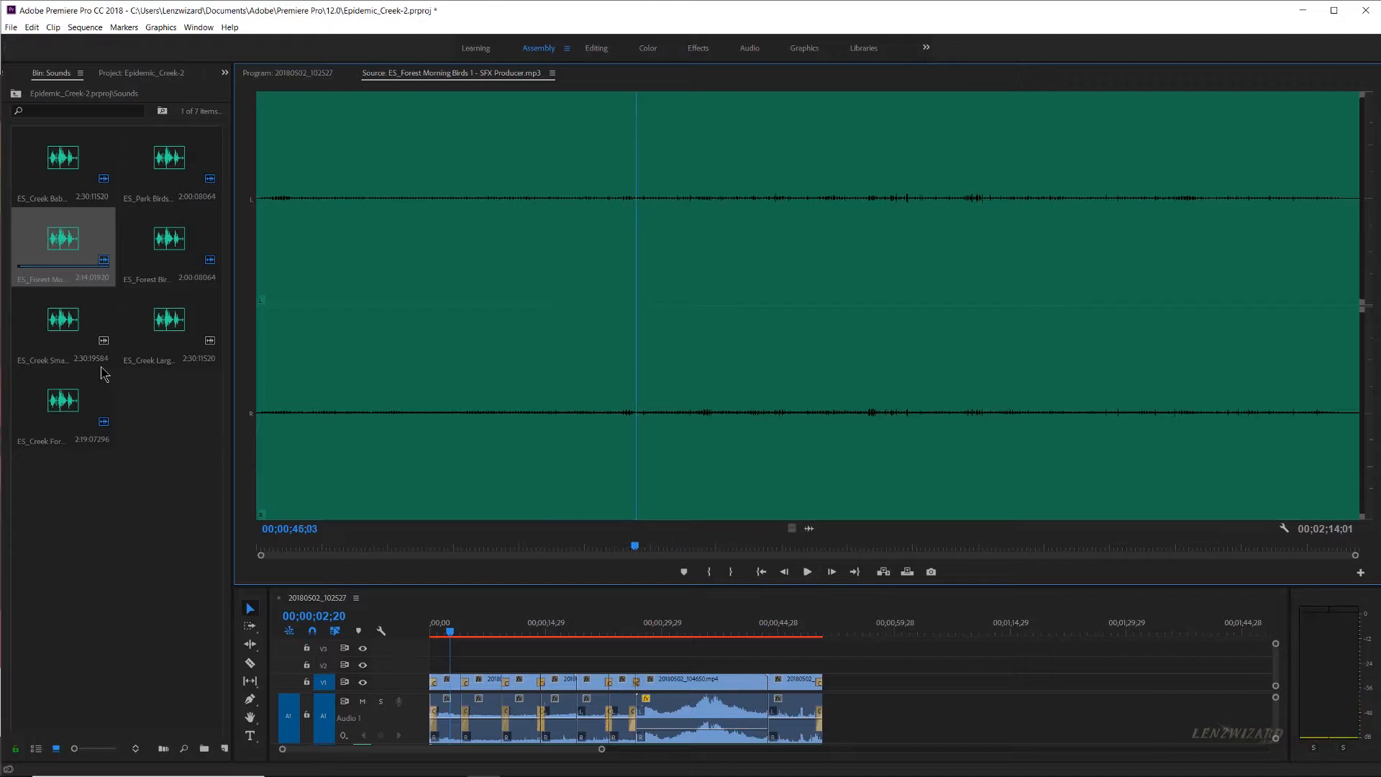
{"action": "double_click", "coordinate": [77, 335]}
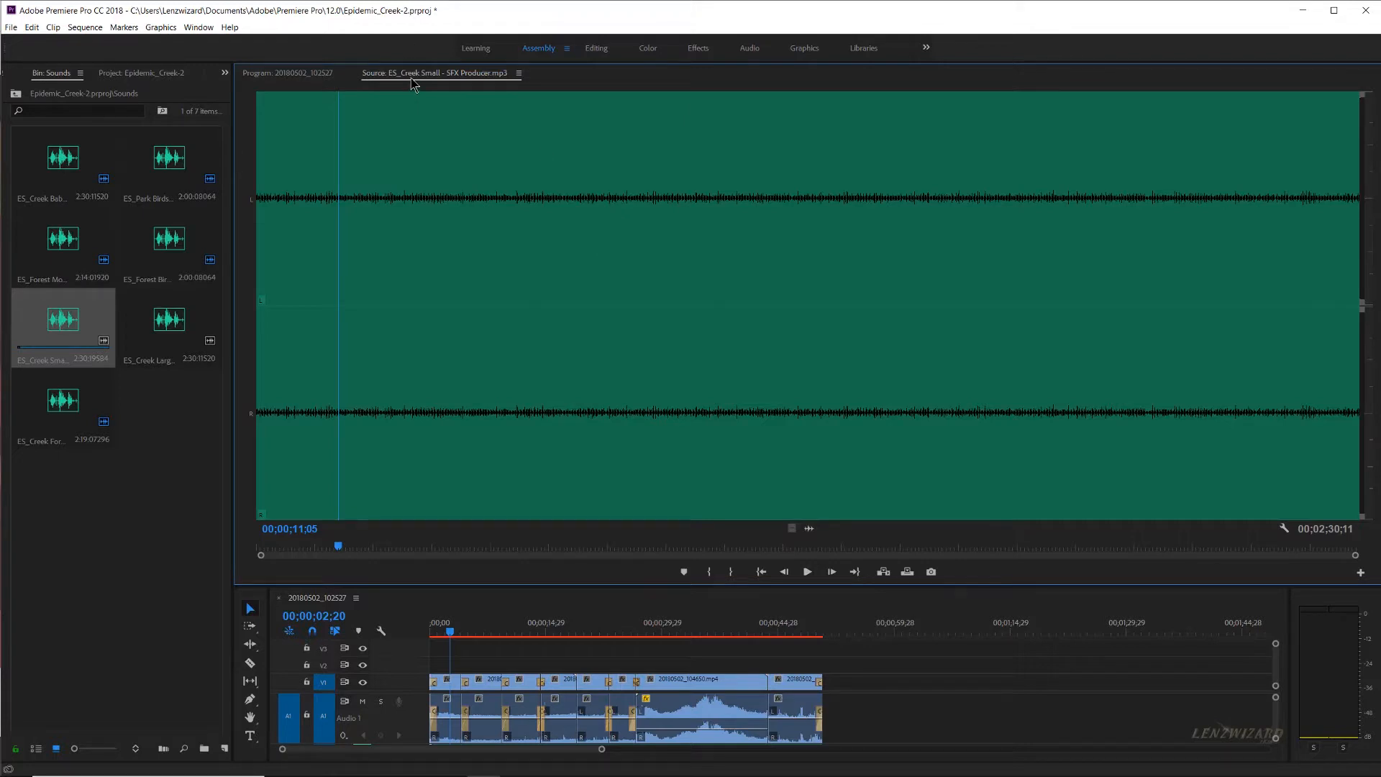
{"action": "left_click", "coordinate": [807, 571]}
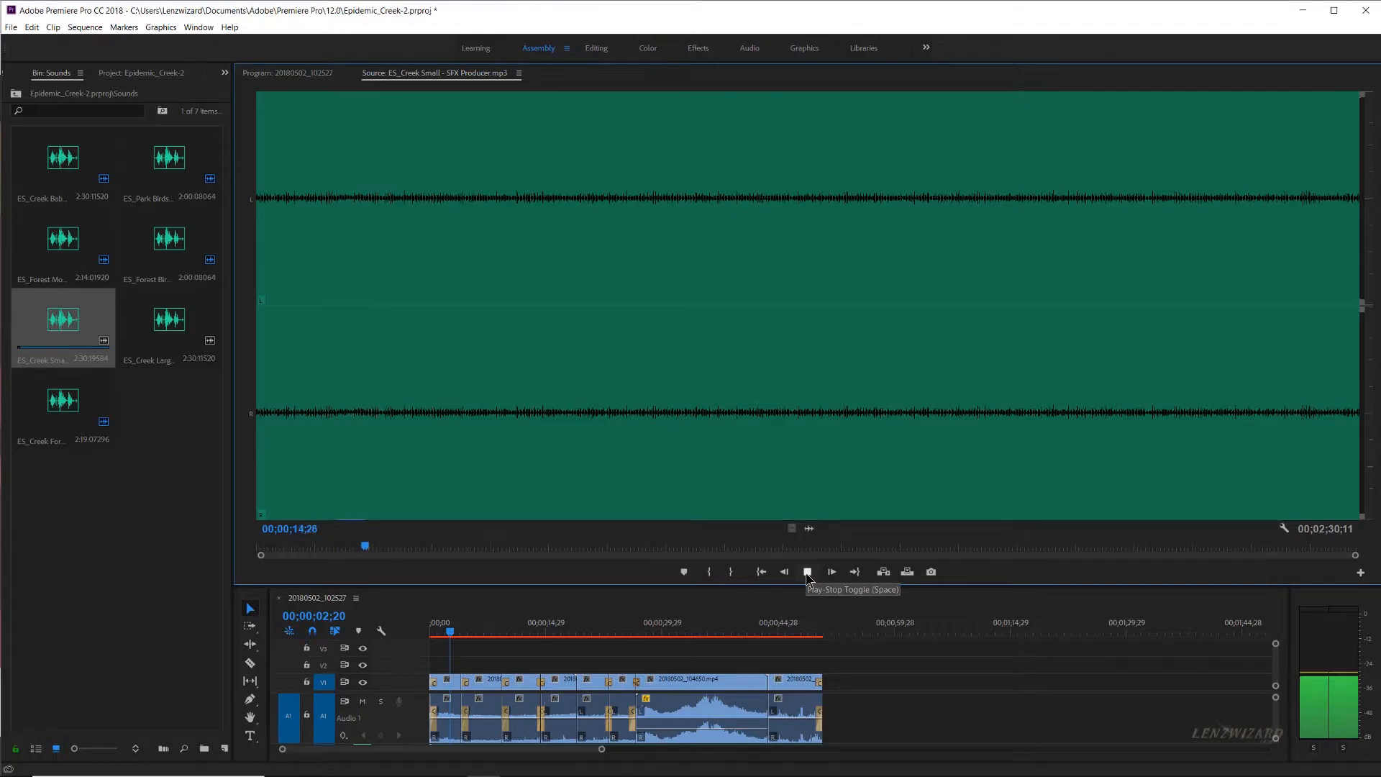
{"action": "left_click", "coordinate": [807, 571]}
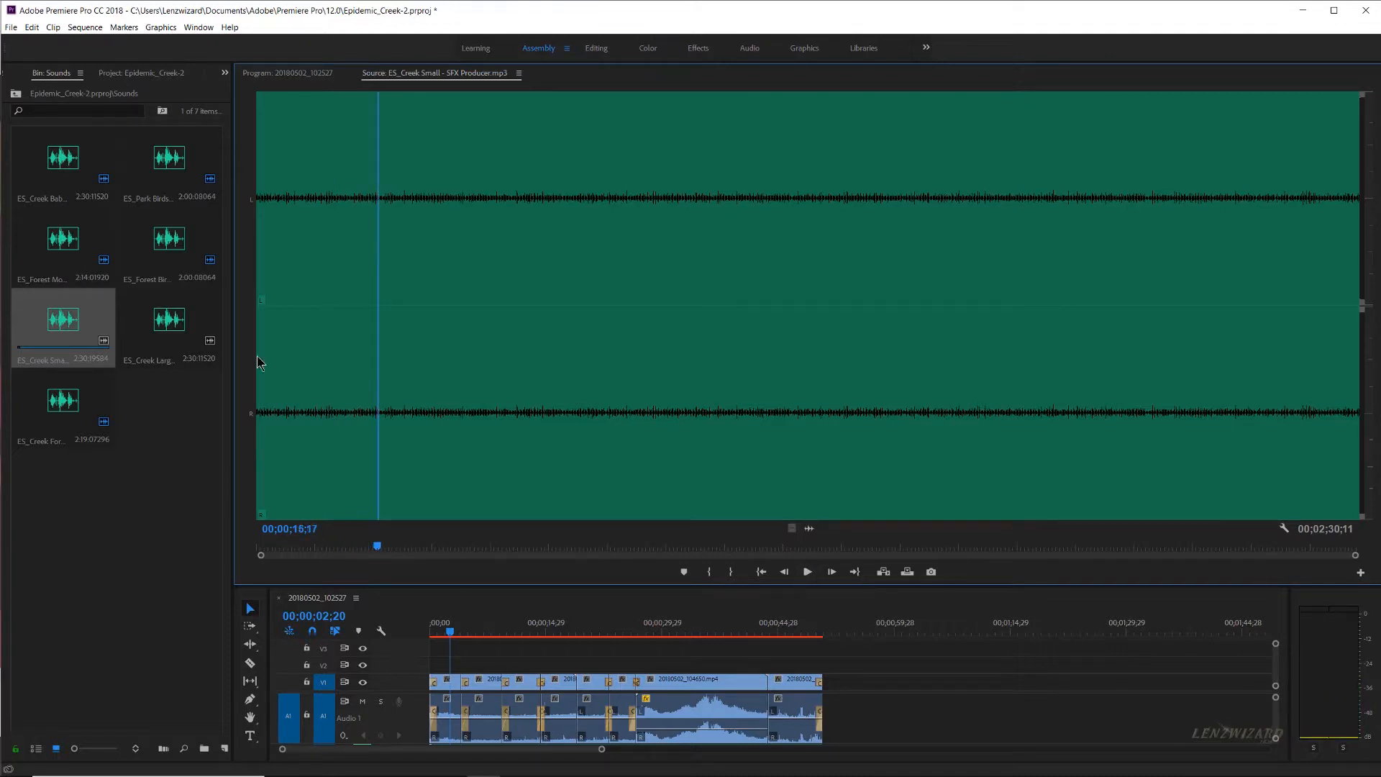
Preview the ES_Creek Large and ES_Creek Forest 1 sound effects from the Sounds bin
{"action": "double_click", "coordinate": [170, 338]}
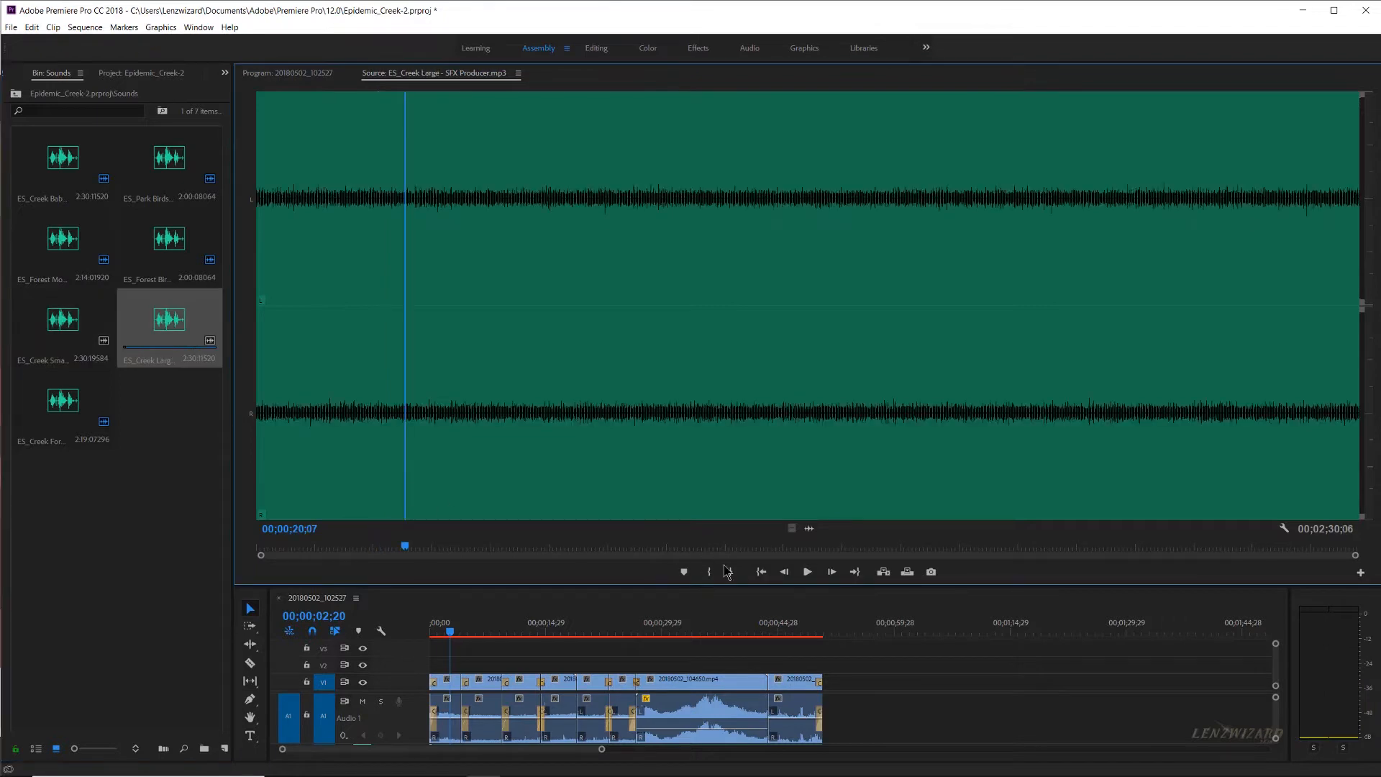
{"action": "left_click", "coordinate": [807, 574]}
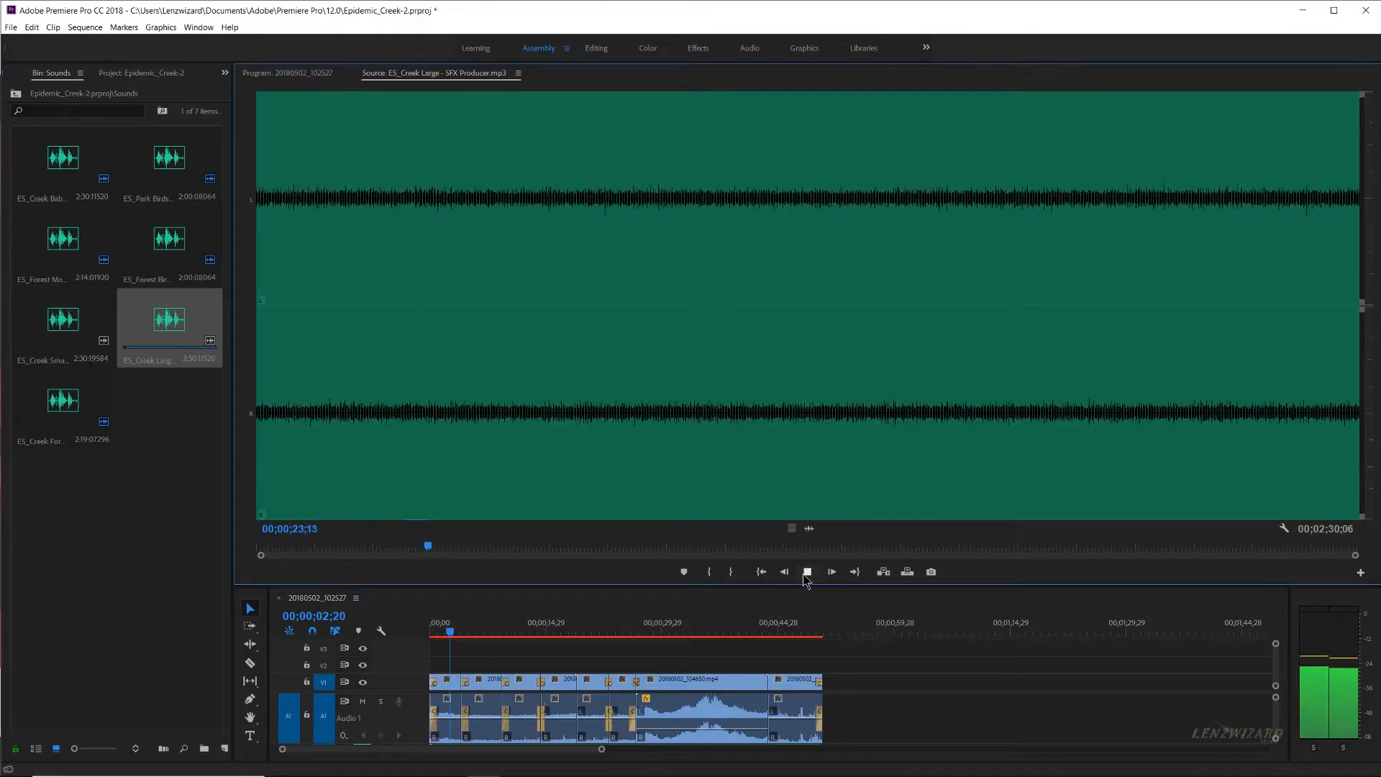
{"action": "left_click", "coordinate": [807, 572]}
{"action": "double_click", "coordinate": [85, 404]}
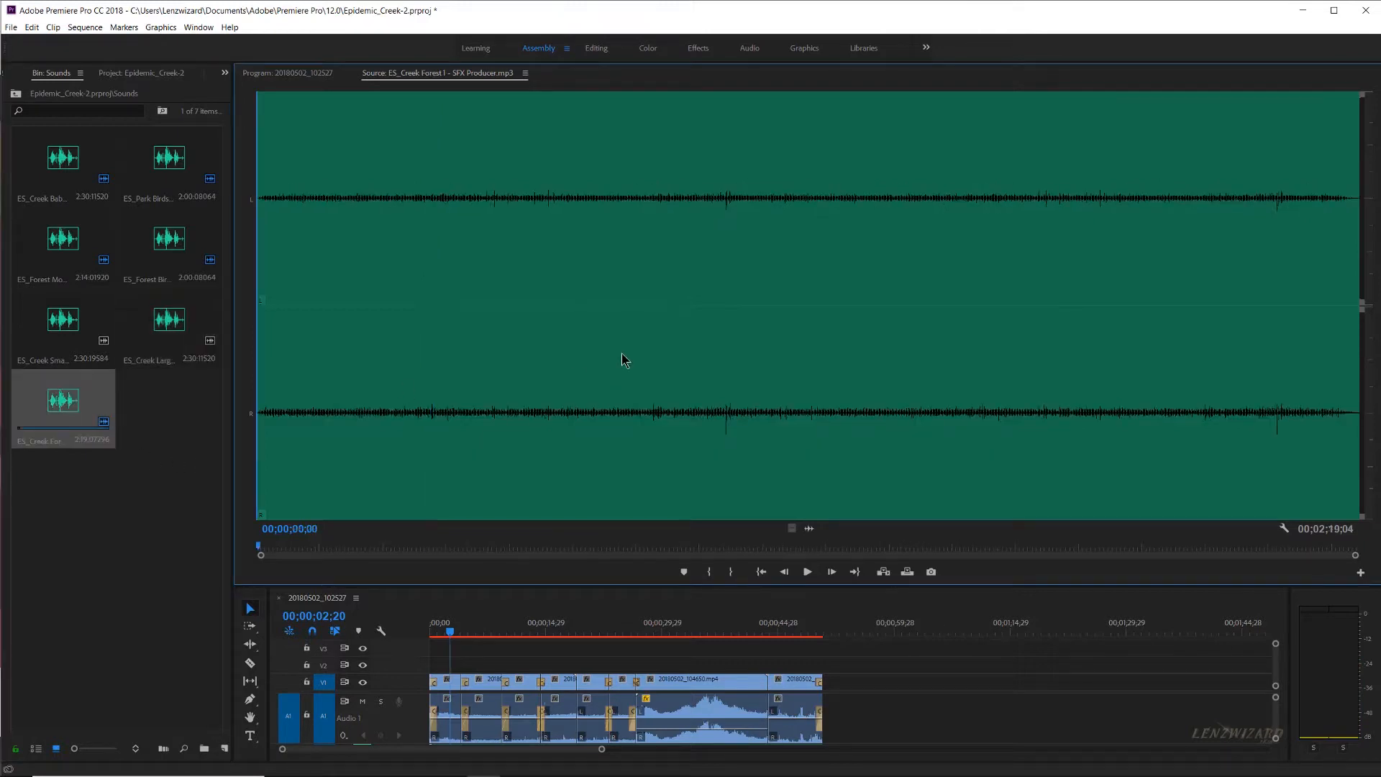
{"action": "left_click", "coordinate": [807, 572]}
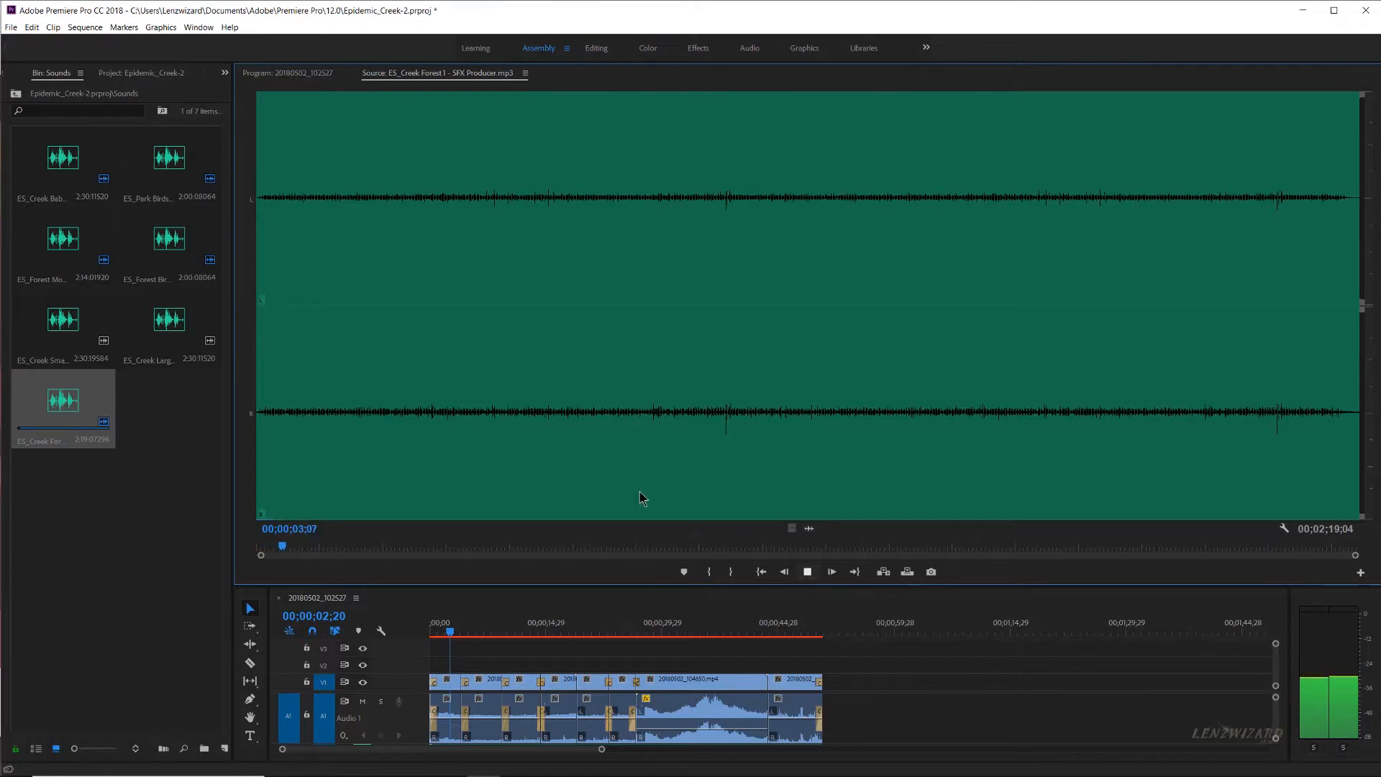
{"action": "left_click", "coordinate": [808, 572]}
Show the sequence again with the timeline enlarged to reveal the additional audio tracks, and unmute track A2
{"action": "left_click", "coordinate": [275, 75]}
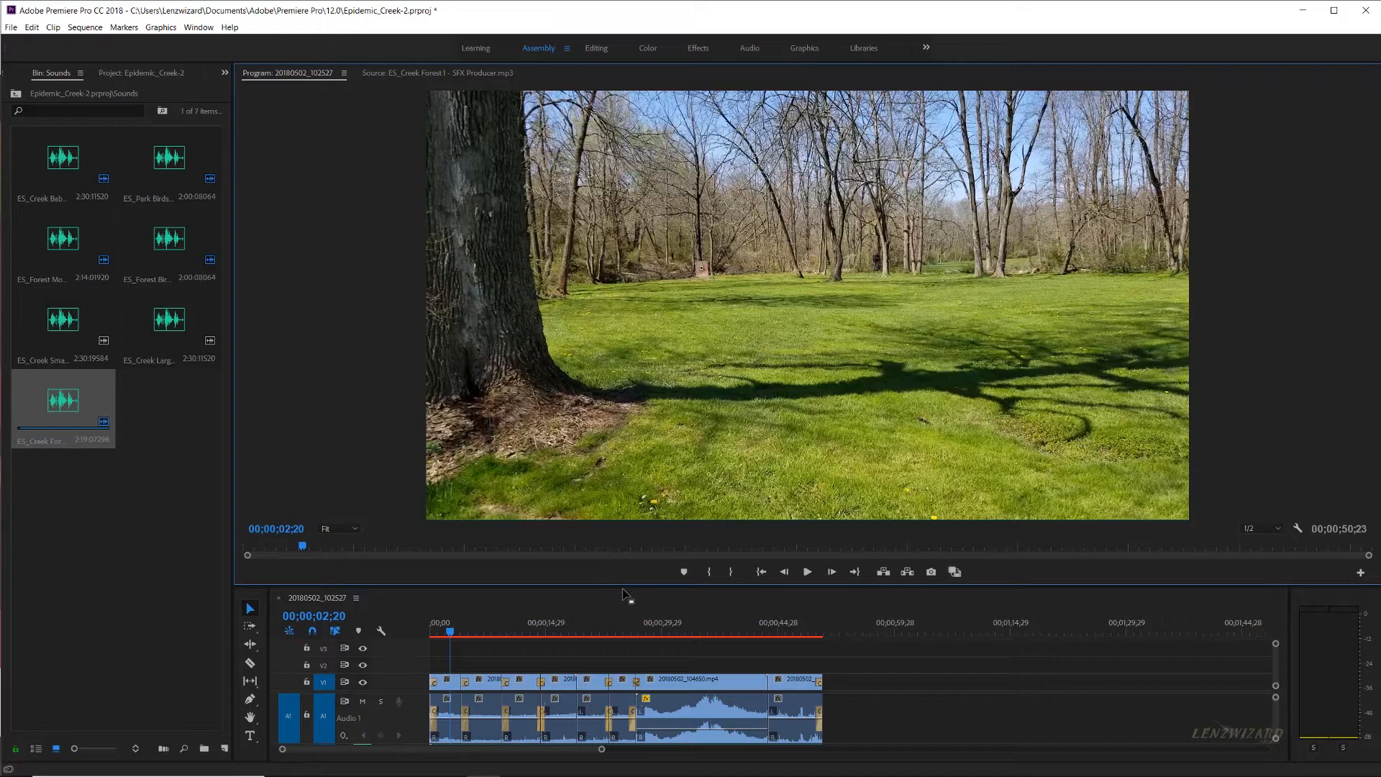
{"action": "left_click_drag", "start_coordinate": [625, 586], "coordinate": [615, 390]}
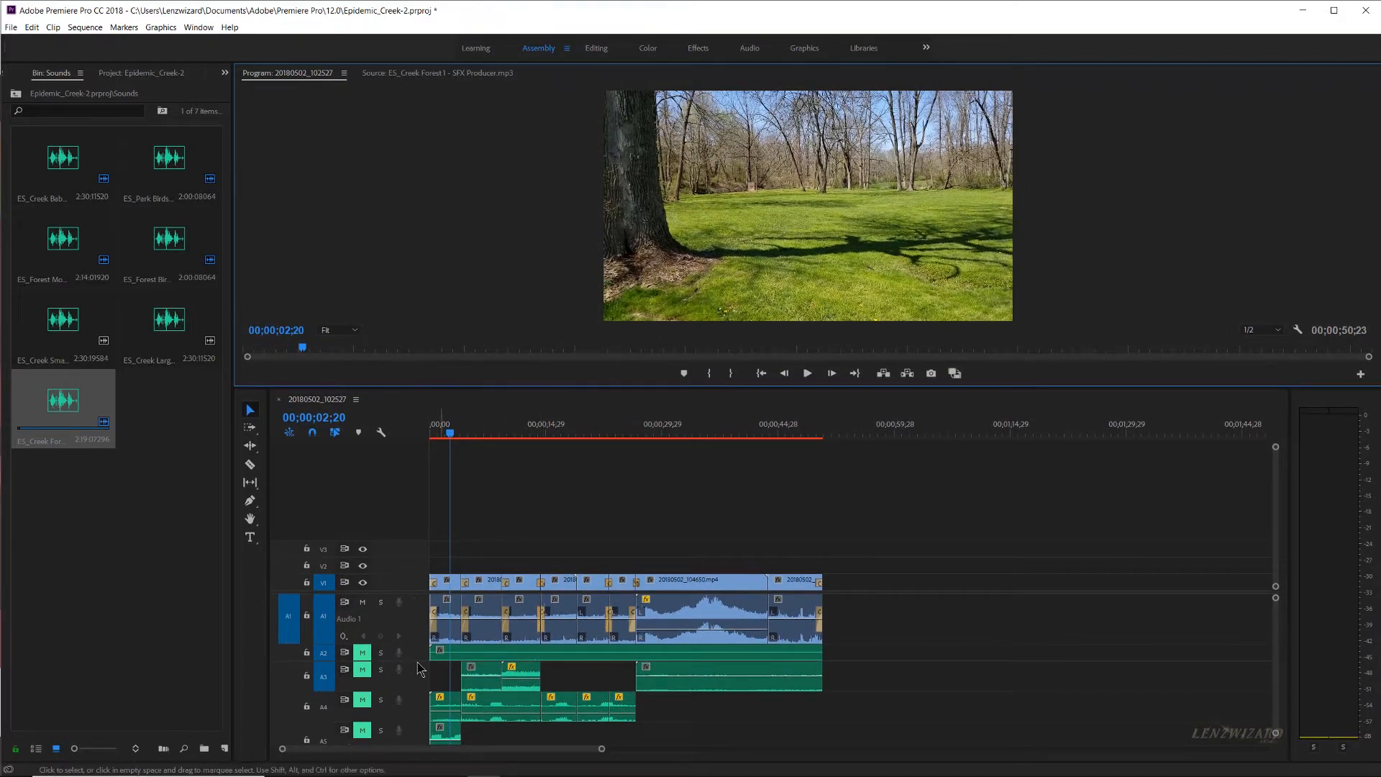
{"action": "left_click", "coordinate": [361, 652]}
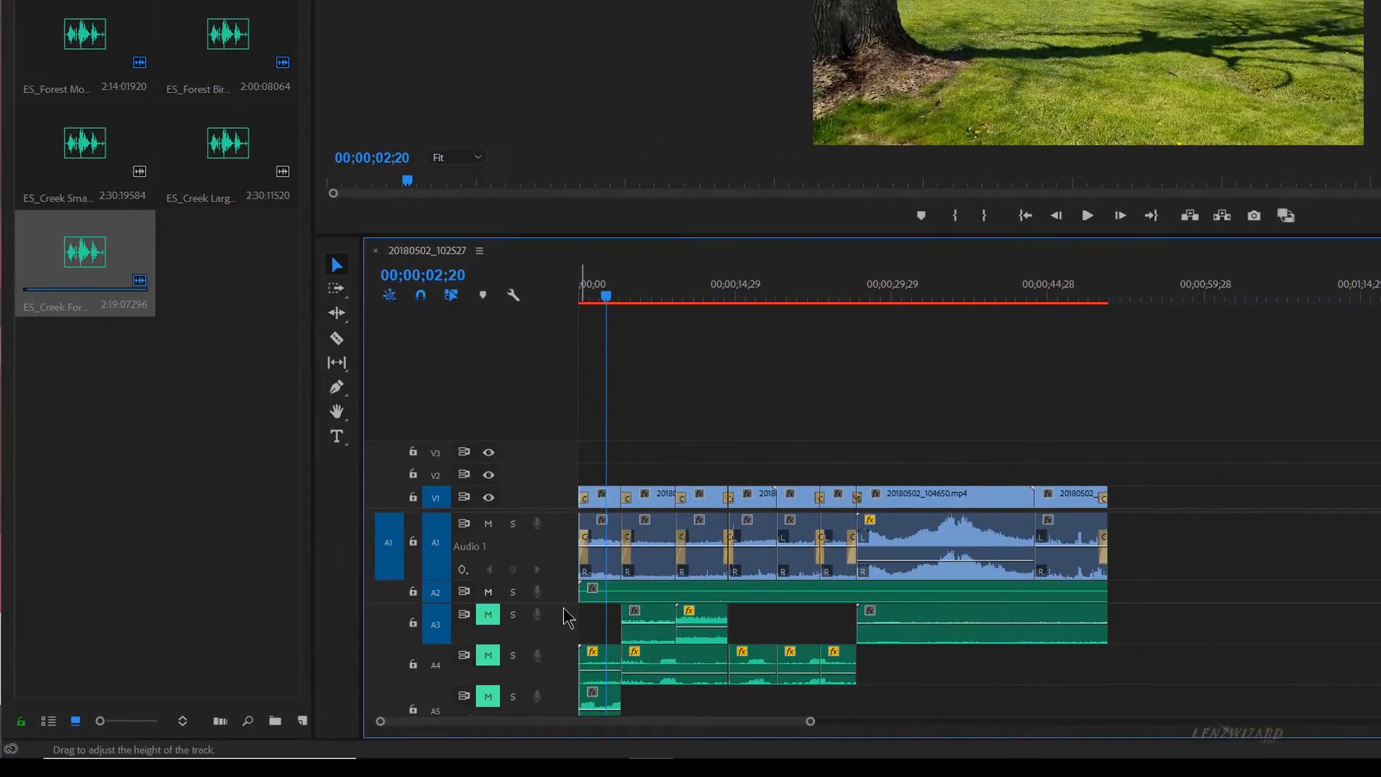
Select the ambient clip on track A2 and play the sequence from the start to about nine seconds
{"action": "left_click", "coordinate": [673, 598]}
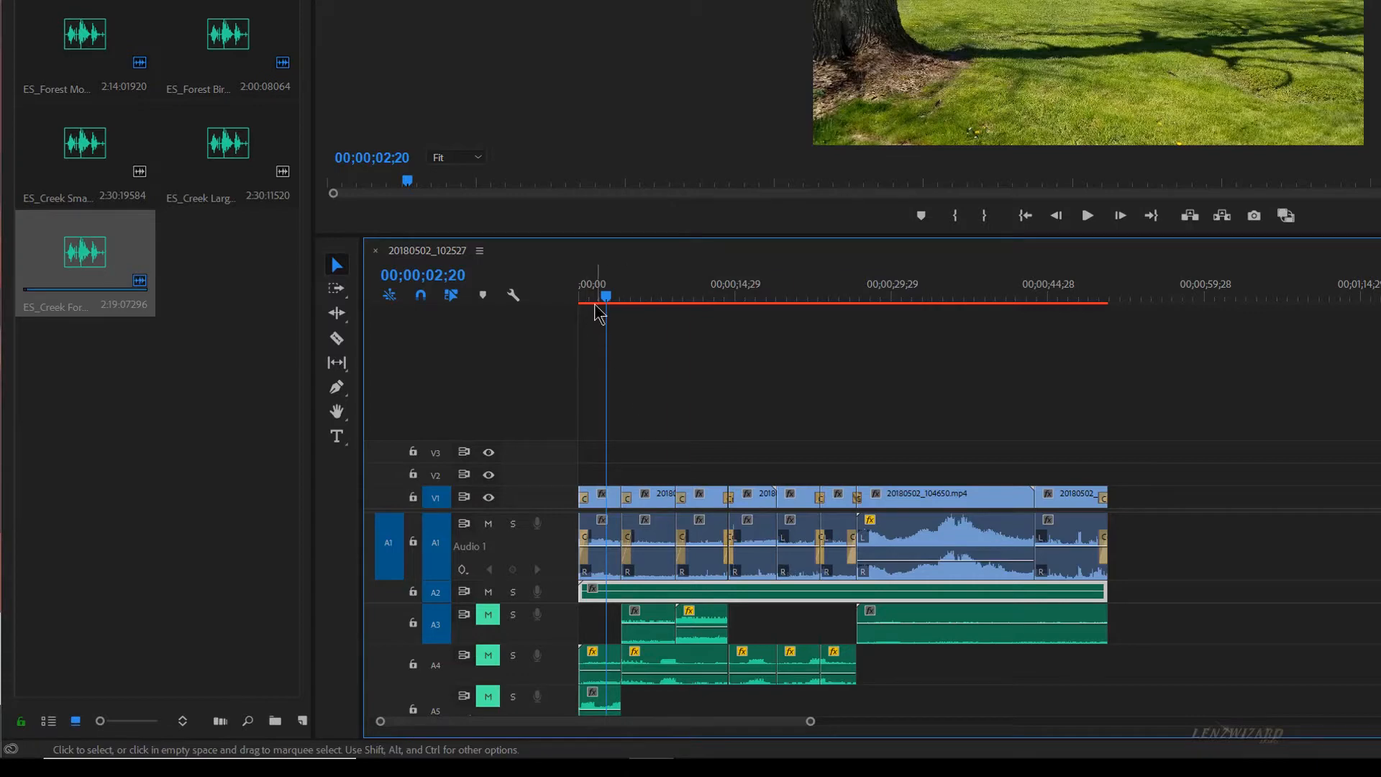
{"action": "left_click_drag", "start_coordinate": [606, 297], "coordinate": [555, 301]}
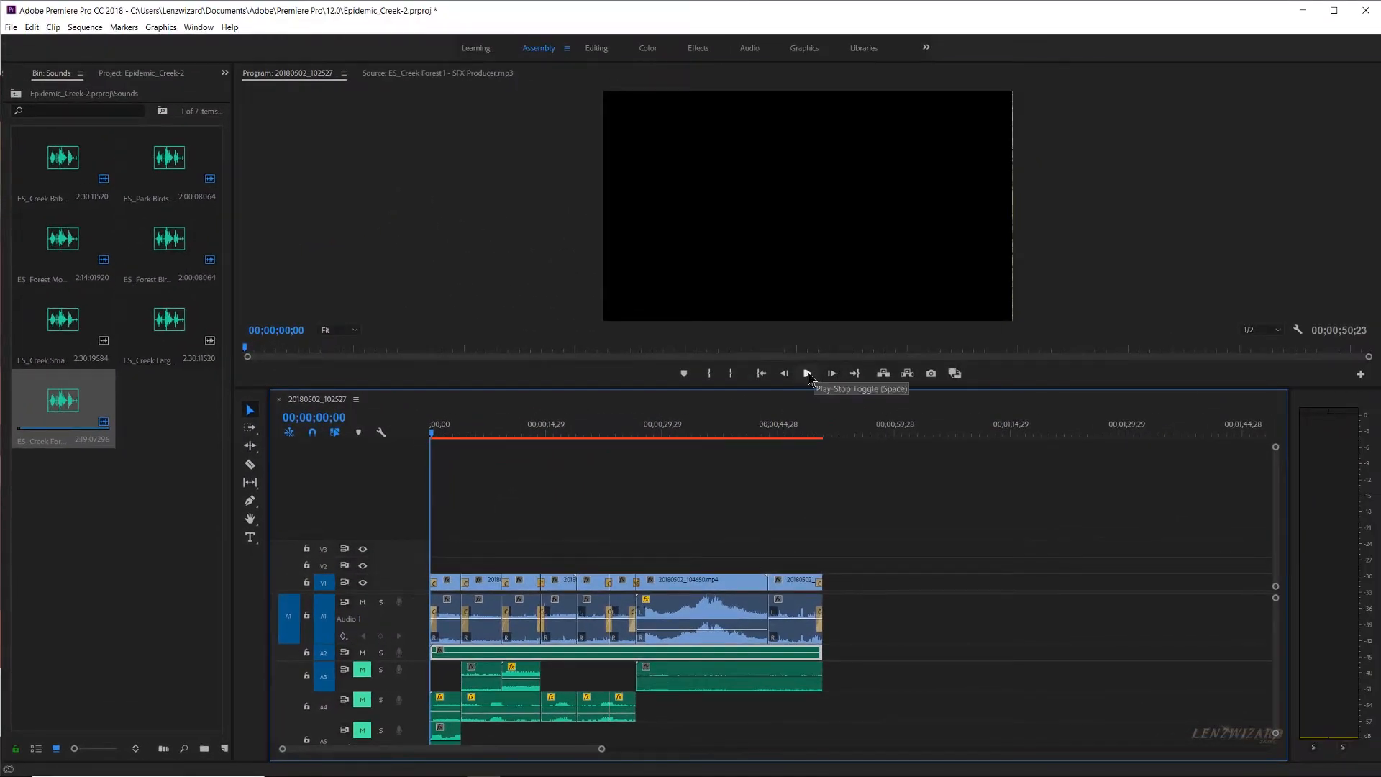
{"action": "left_click", "coordinate": [808, 374]}
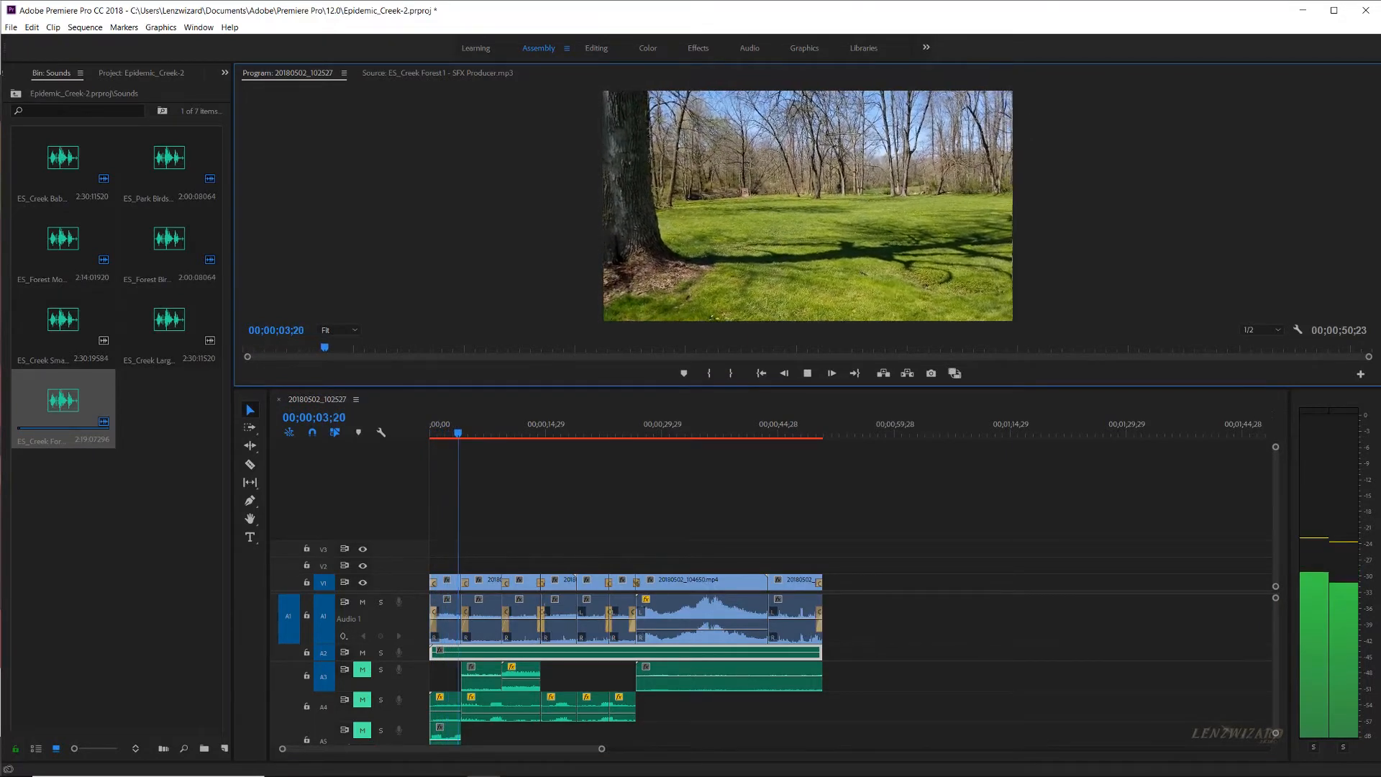
{"action": "left_click", "coordinate": [808, 374]}
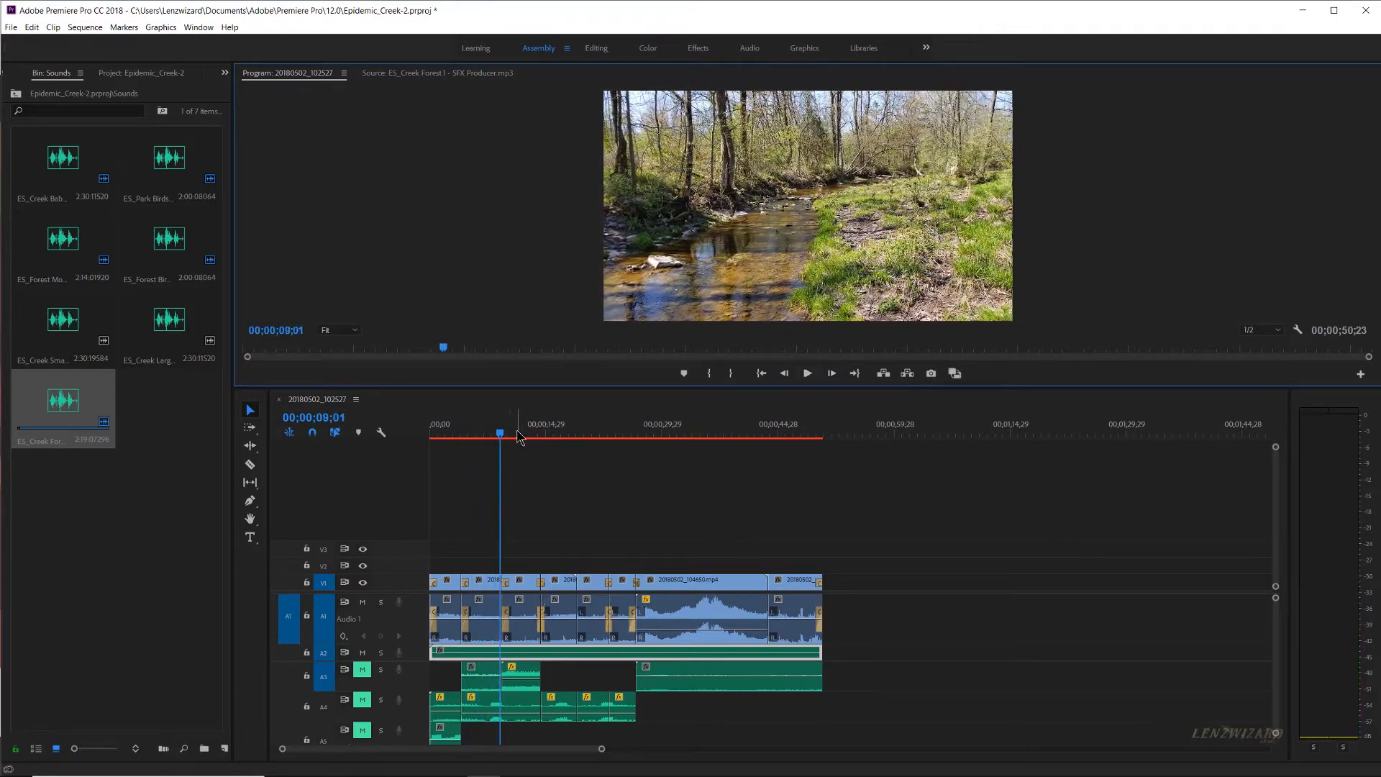
Move the playhead to 00;00;01;01, unmute track A4, and inspect the first sound clips on A4 and A5
{"action": "left_click_drag", "start_coordinate": [501, 438], "coordinate": [437, 433]}
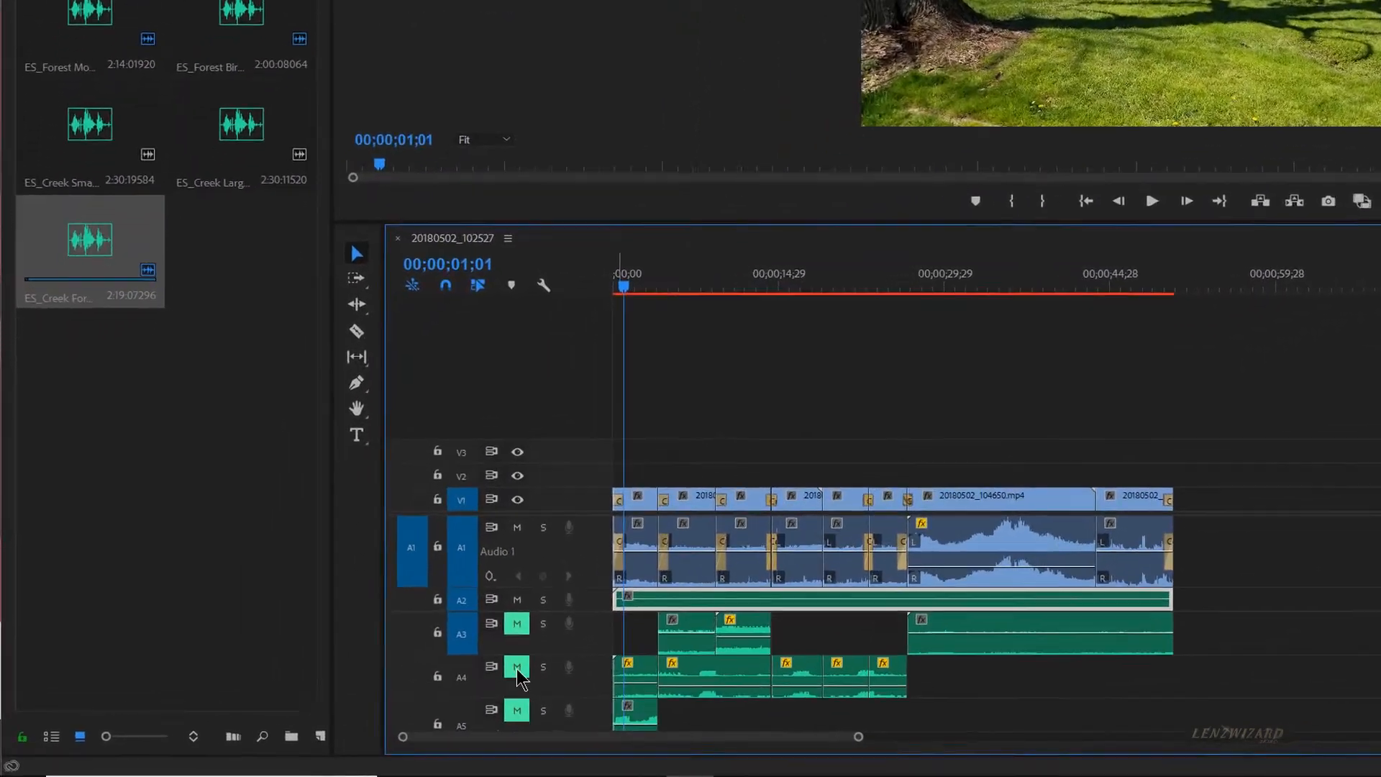
{"action": "left_click", "coordinate": [525, 665]}
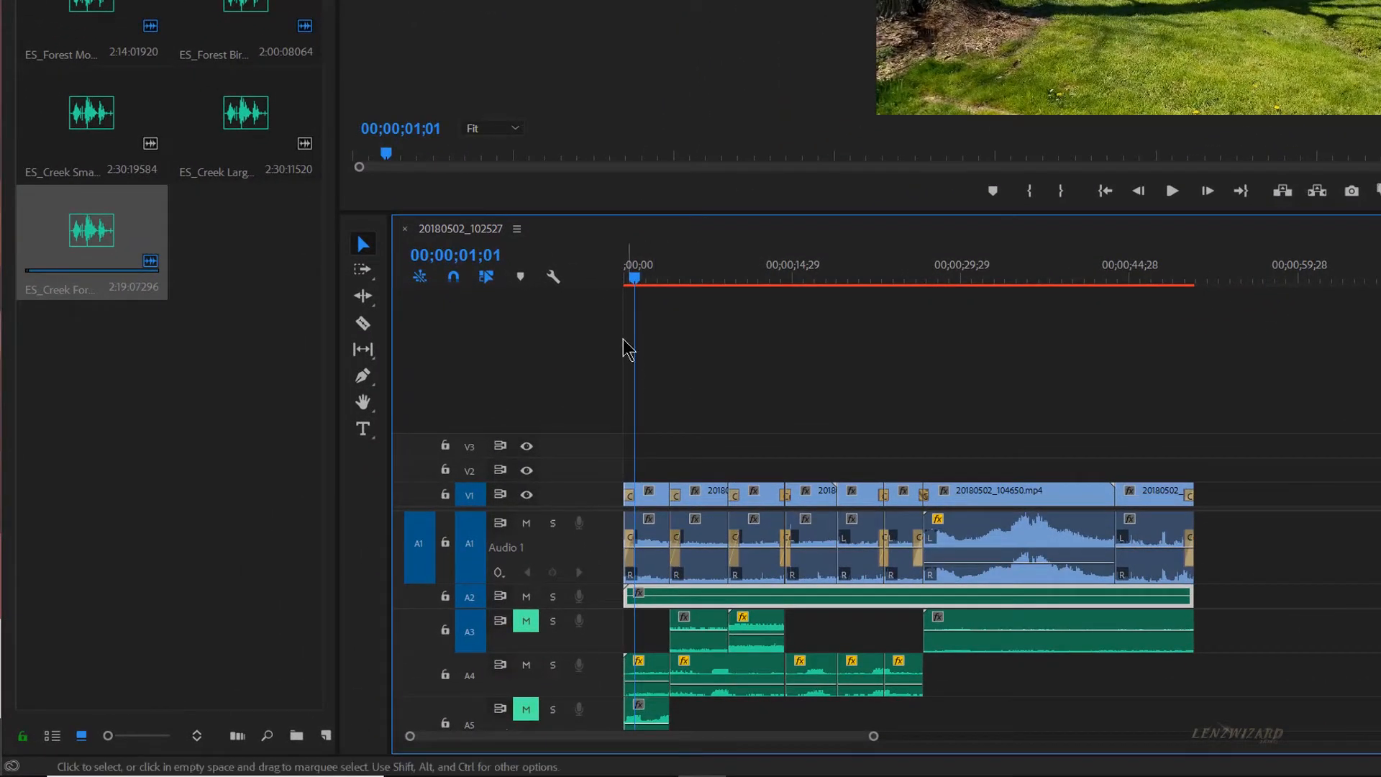
{"action": "left_click", "coordinate": [658, 676]}
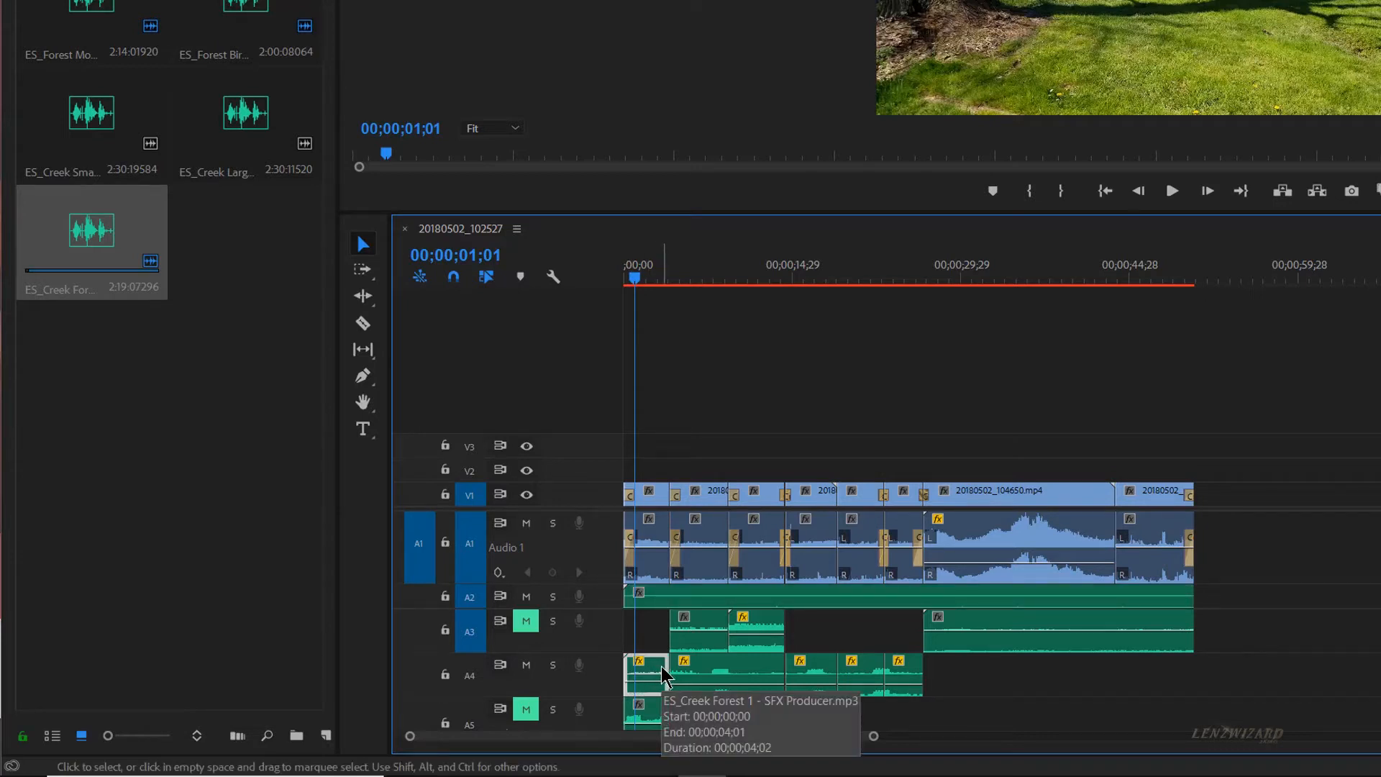
{"action": "left_click", "coordinate": [656, 714]}
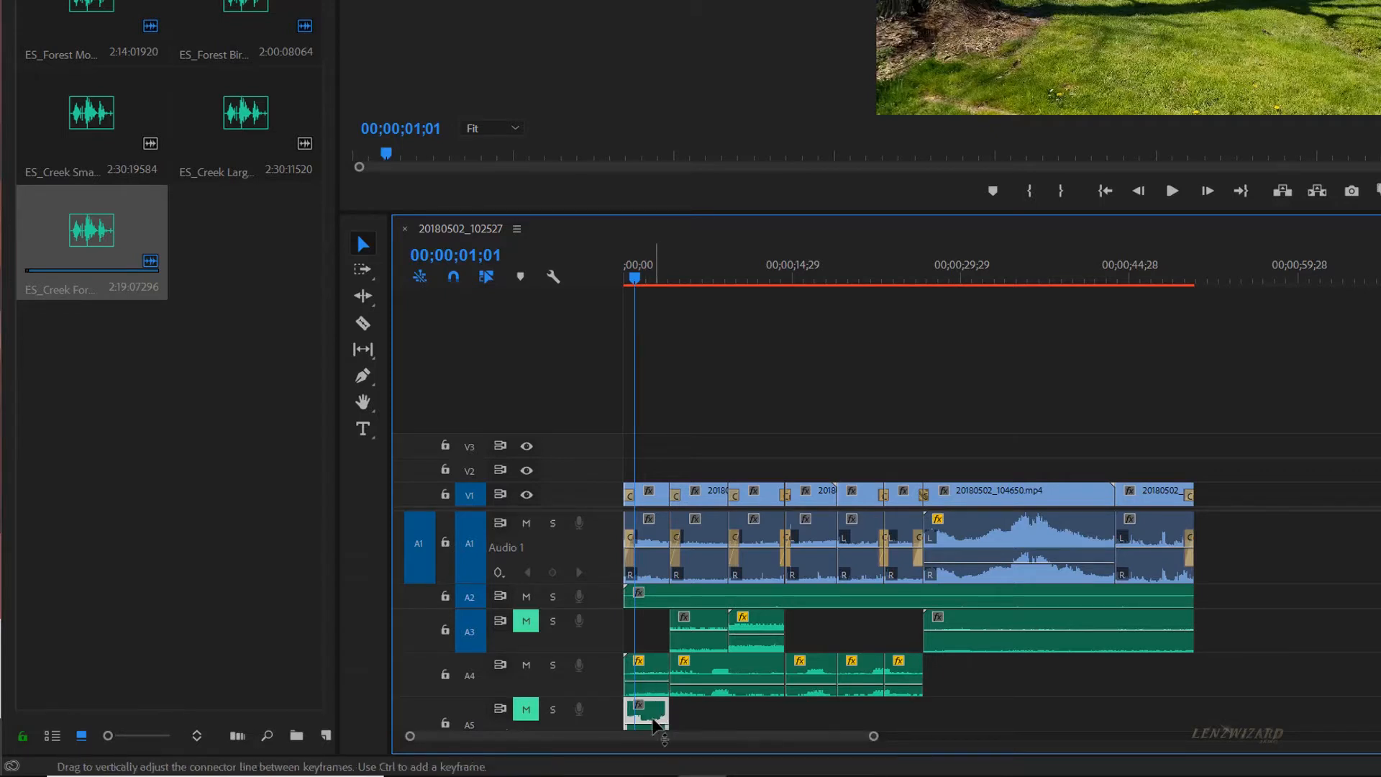
Unmute tracks A5 and A3, and play the sequence from the start to about eight seconds
{"action": "left_click", "coordinate": [525, 711]}
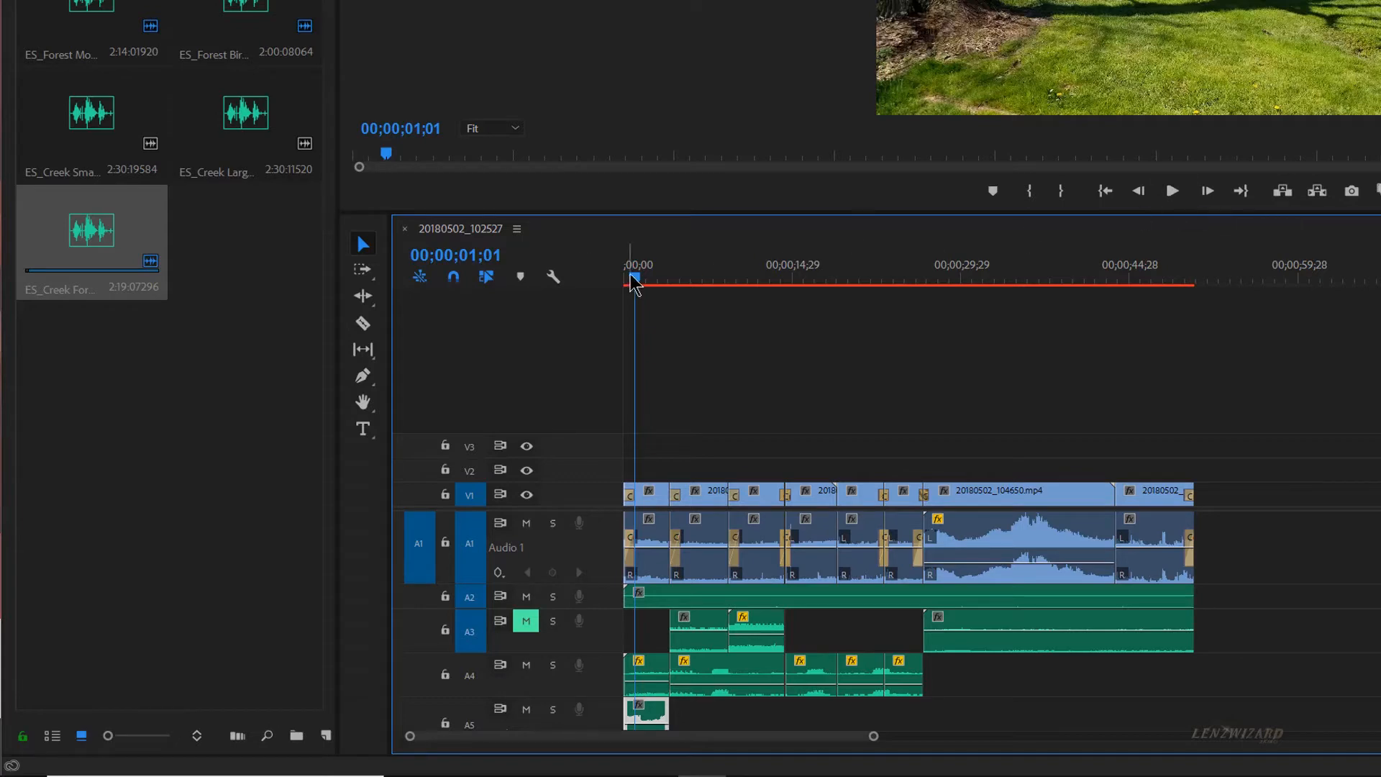
{"action": "left_click_drag", "start_coordinate": [637, 287], "coordinate": [623, 286]}
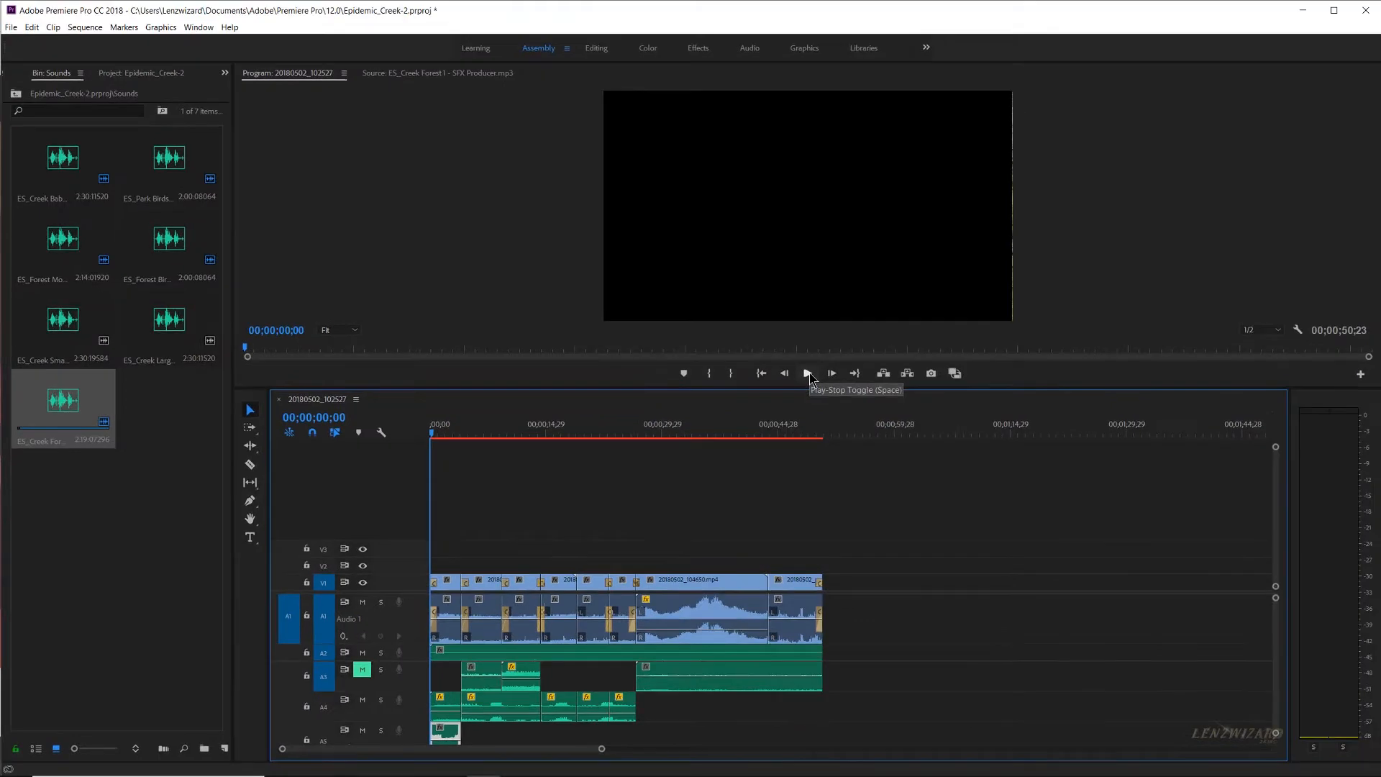
{"action": "left_click", "coordinate": [808, 373]}
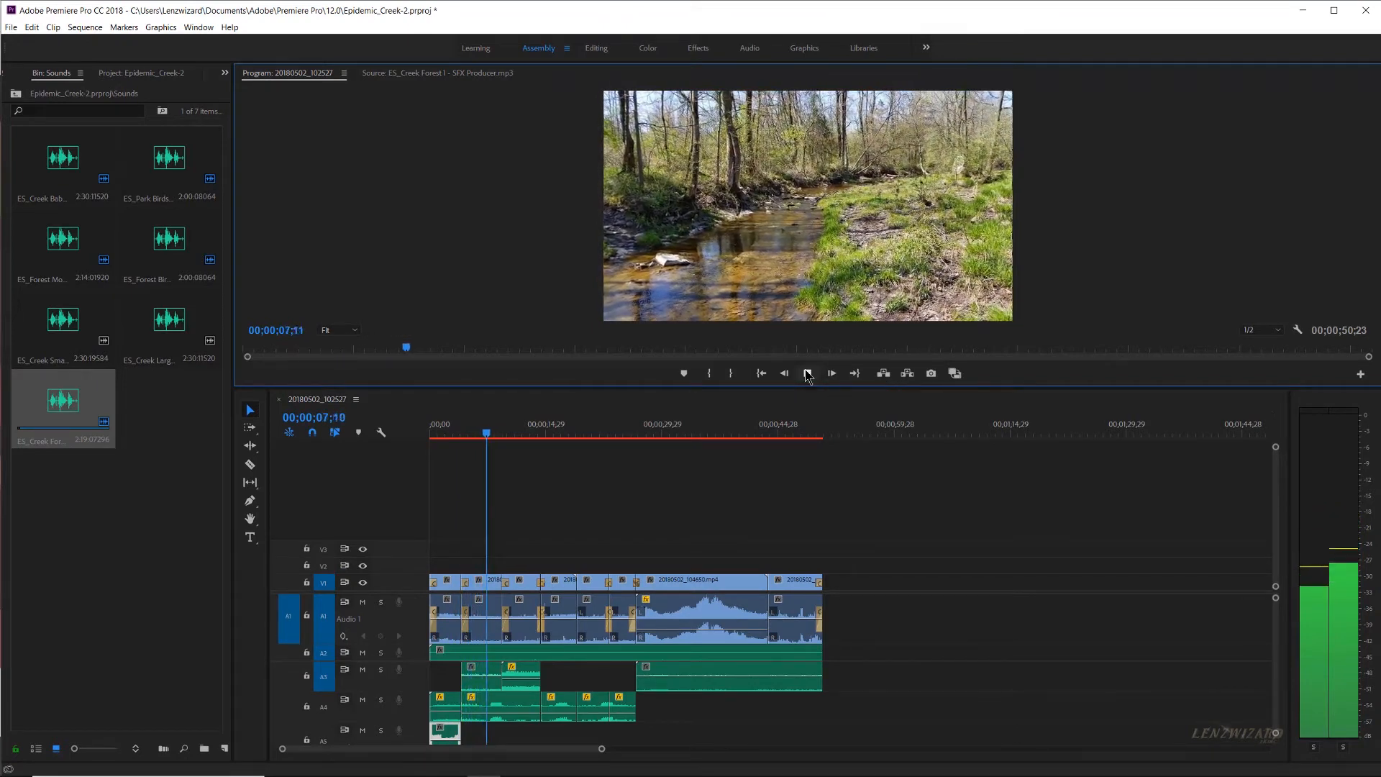
{"action": "left_click", "coordinate": [808, 373]}
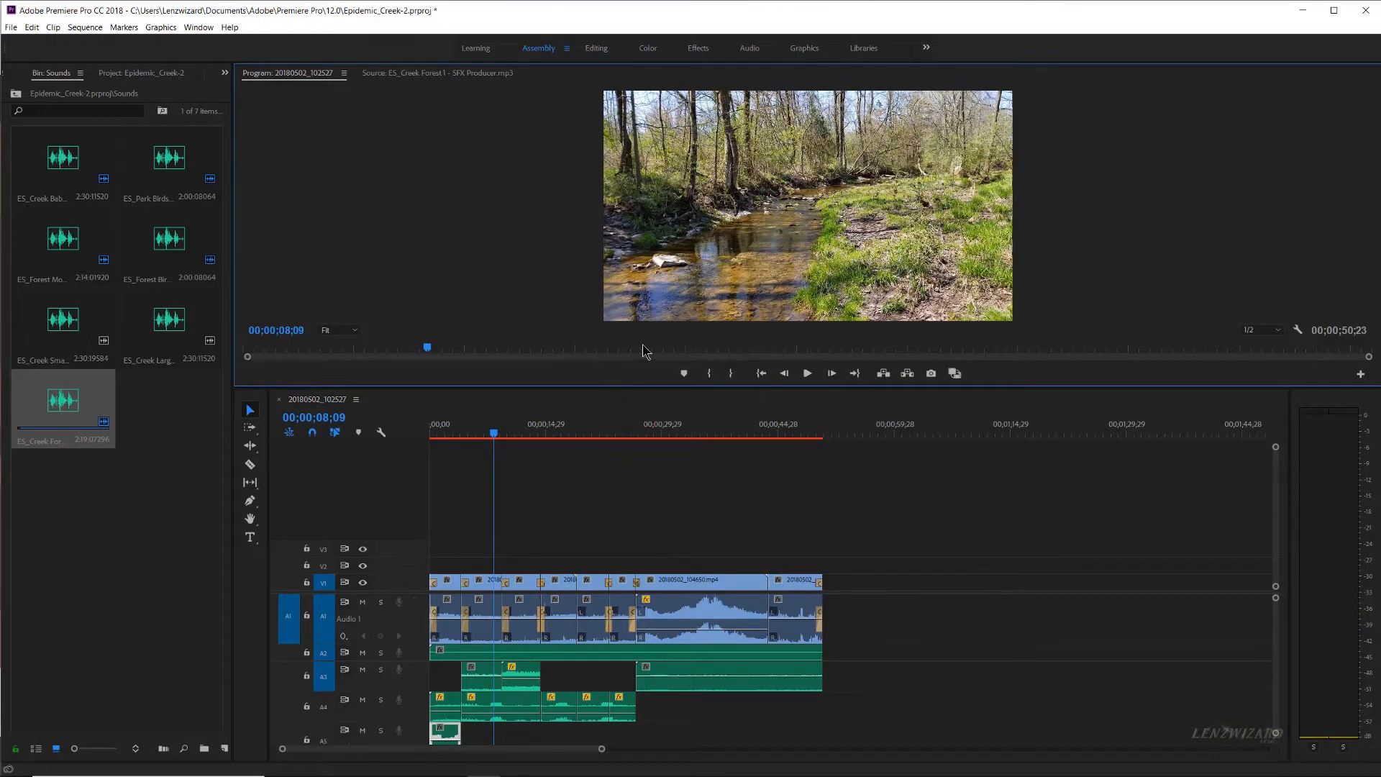
Continue playback to about ten seconds, and replay the creek and dog clips from 00;00;07;06 to 00;00;13;20
{"action": "left_click", "coordinate": [808, 373]}
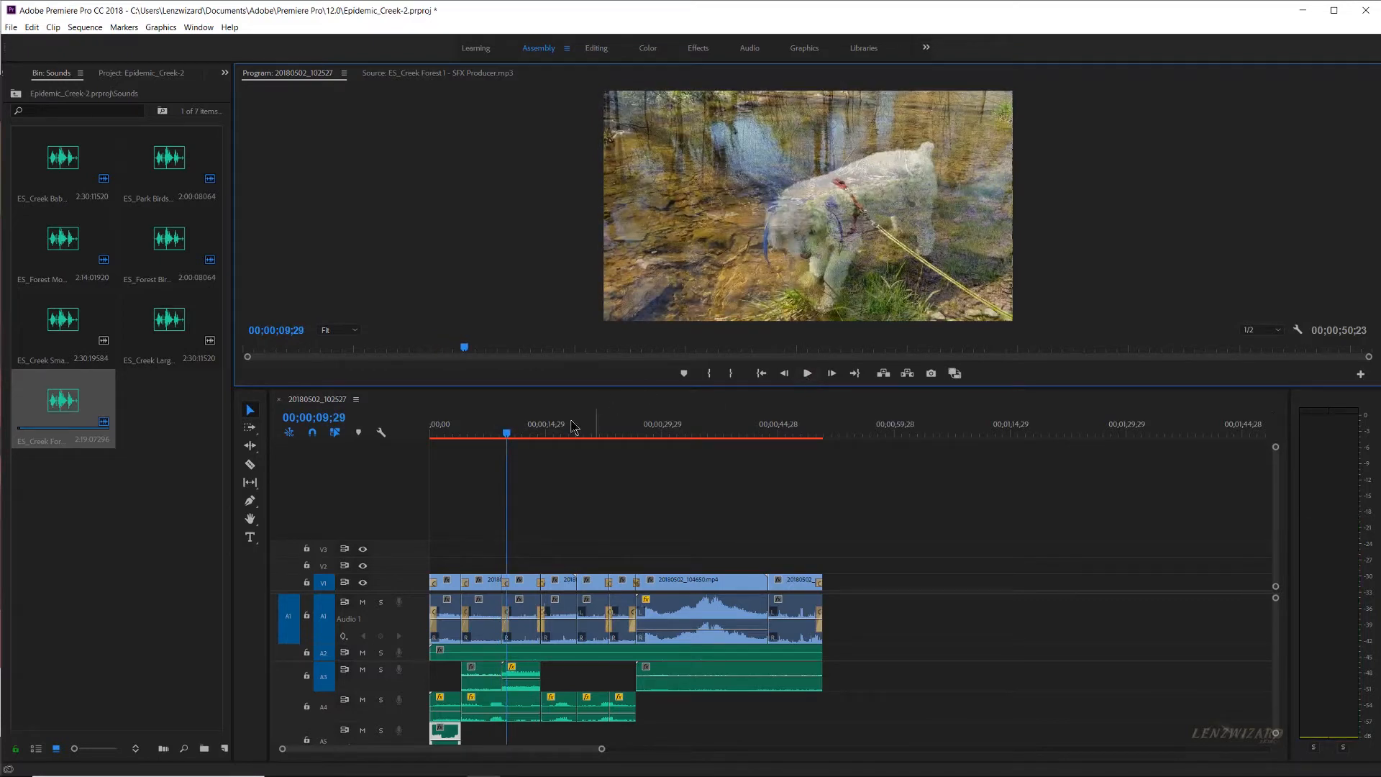
{"action": "mouse_move", "coordinate": [508, 434]}
{"action": "left_mouse_down"}
{"action": "mouse_move", "coordinate": [524, 435]}
{"action": "mouse_move", "coordinate": [509, 435]}
{"action": "left_mouse_up"}
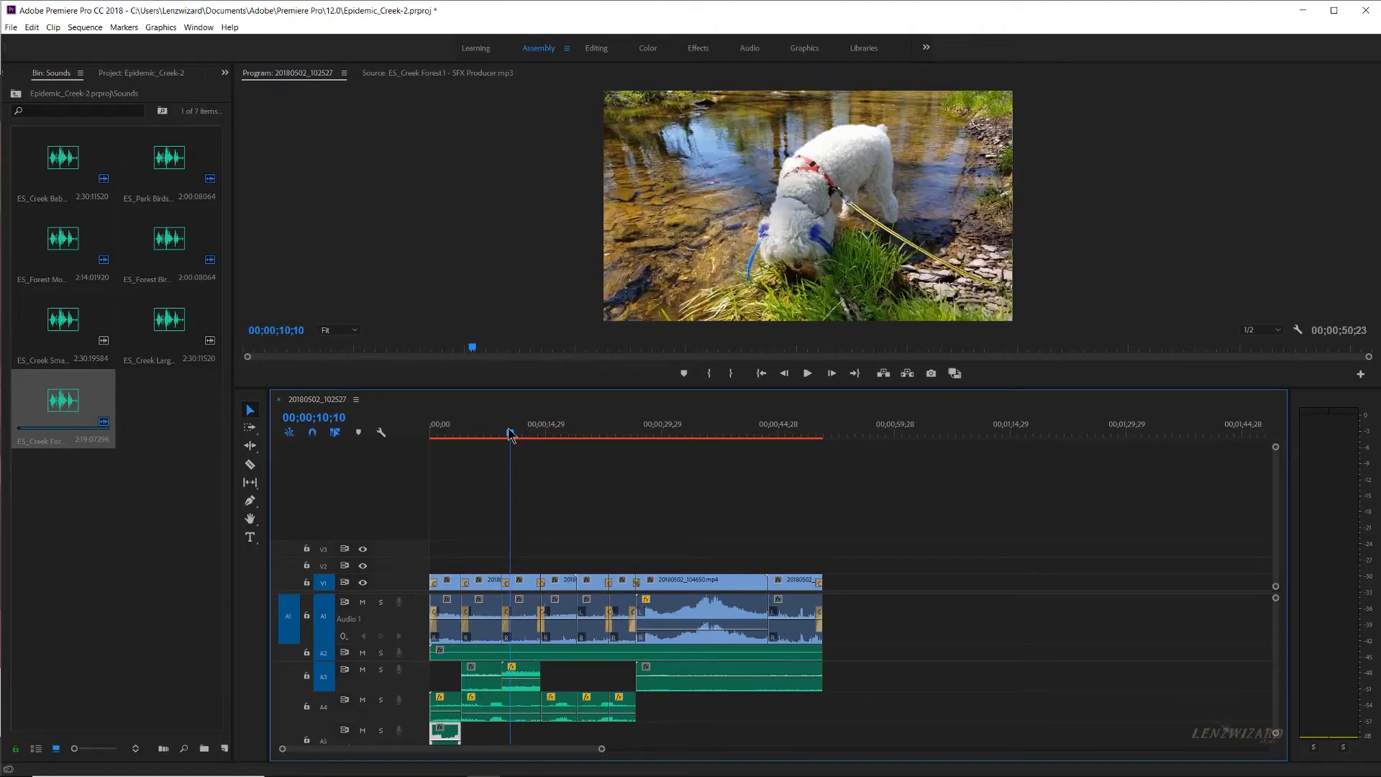
{"action": "left_click_drag", "start_coordinate": [509, 434], "coordinate": [481, 433]}
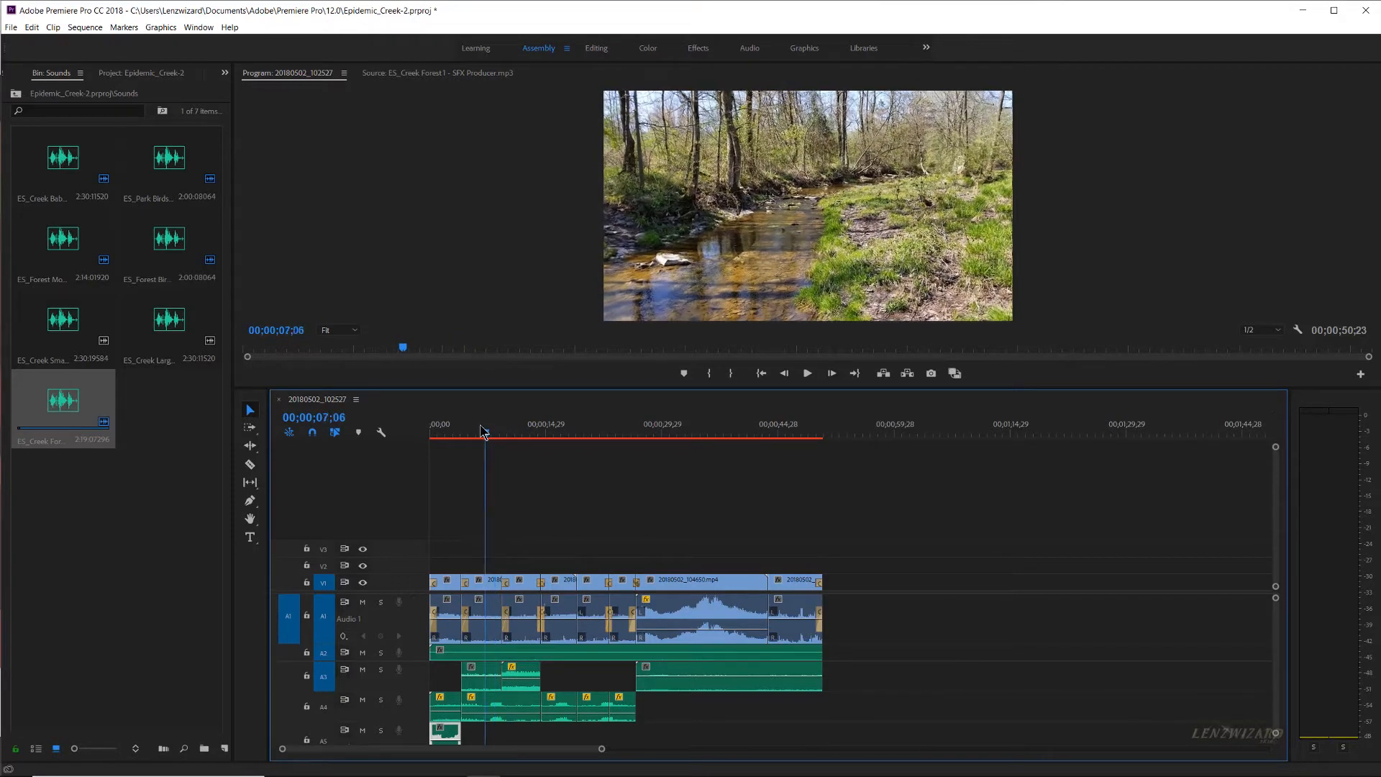
{"action": "left_click", "coordinate": [809, 373]}
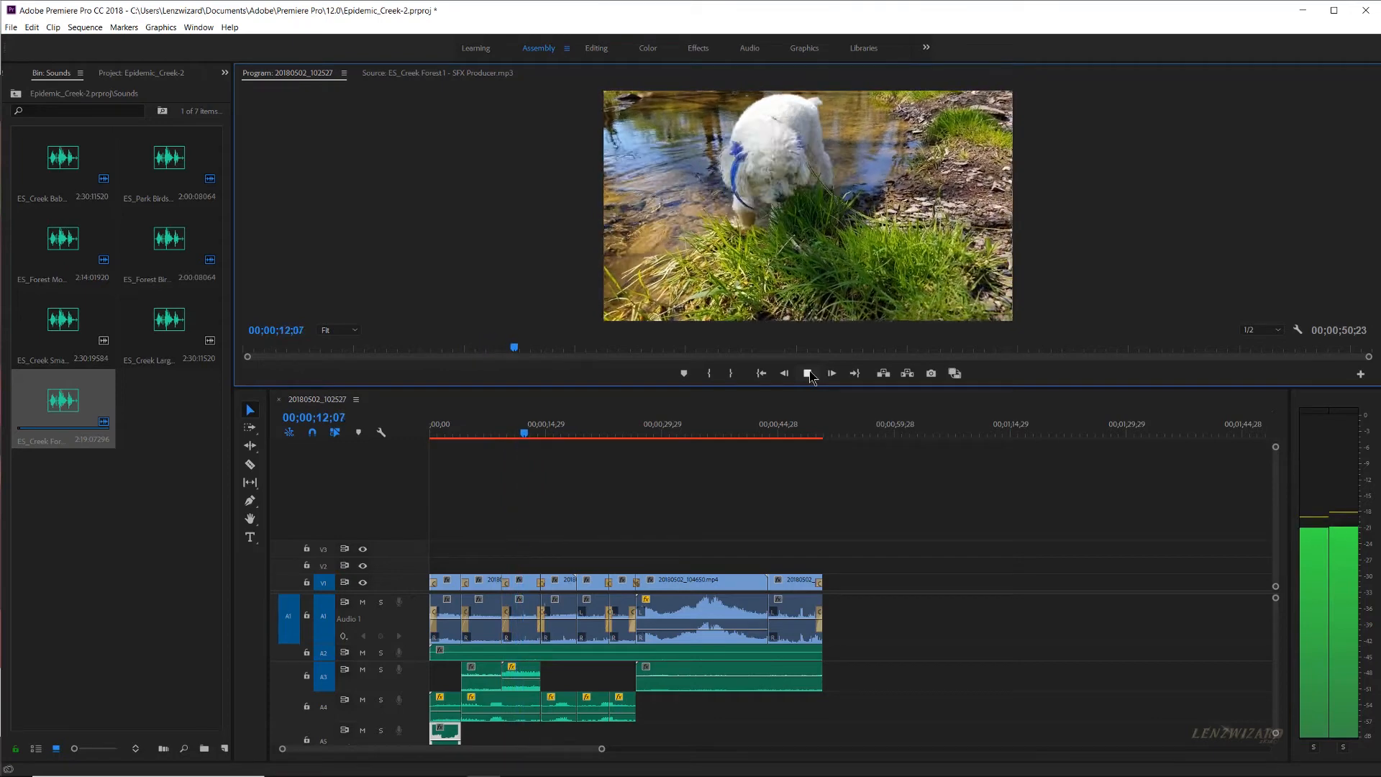
{"action": "left_click", "coordinate": [808, 374]}
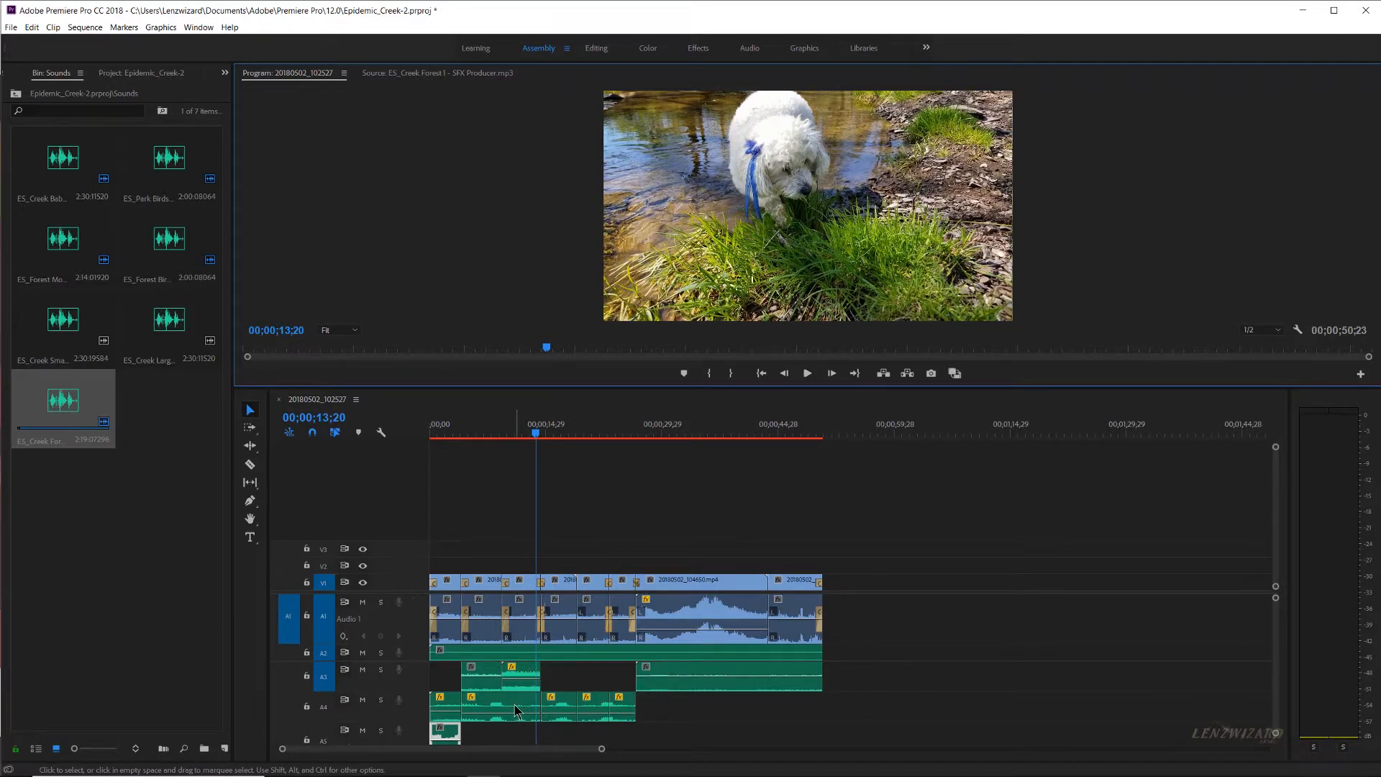
Select the first clip on track A4 near the sequence start and preview the ES_Forest Birds Chirp 1 sound effect
{"action": "left_click", "coordinate": [537, 436]}
{"action": "left_click_drag", "start_coordinate": [537, 435], "coordinate": [434, 436]}
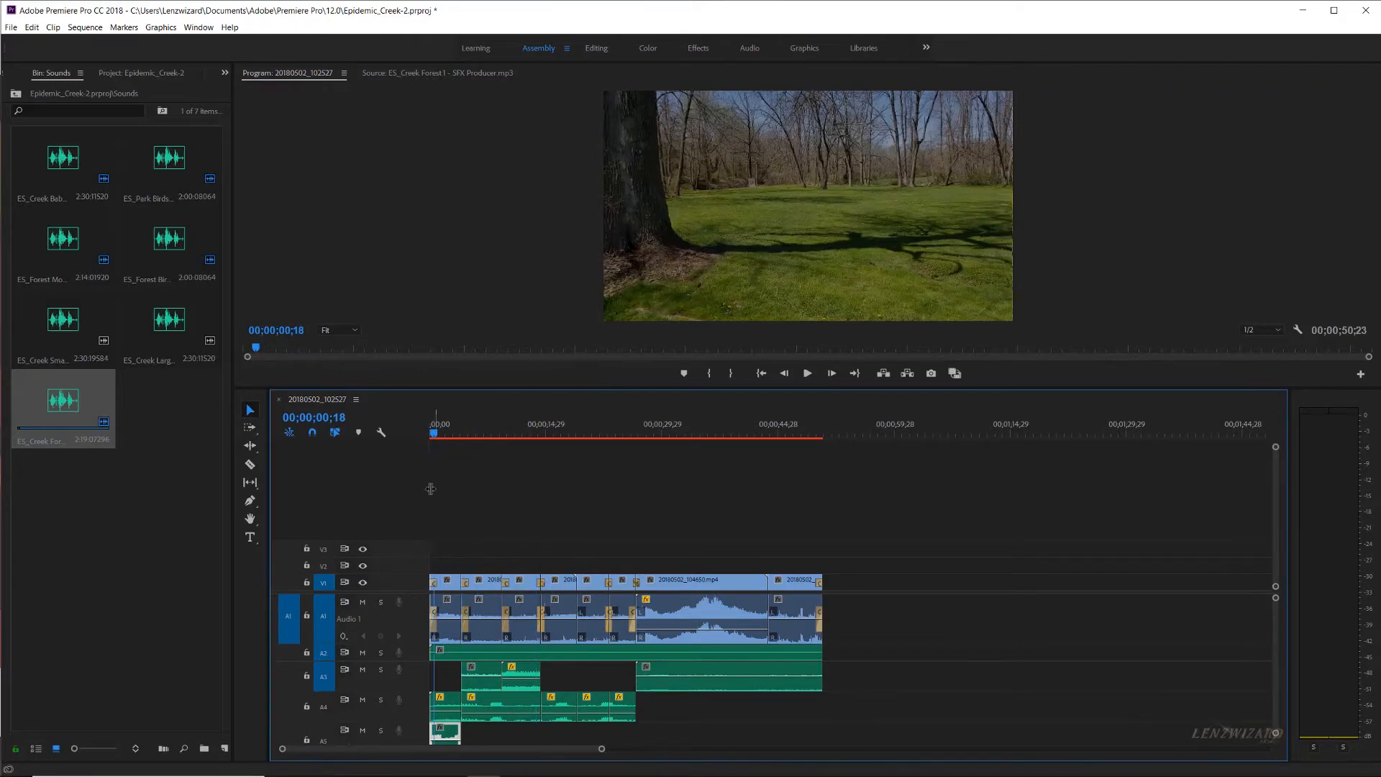
{"action": "left_click", "coordinate": [448, 703]}
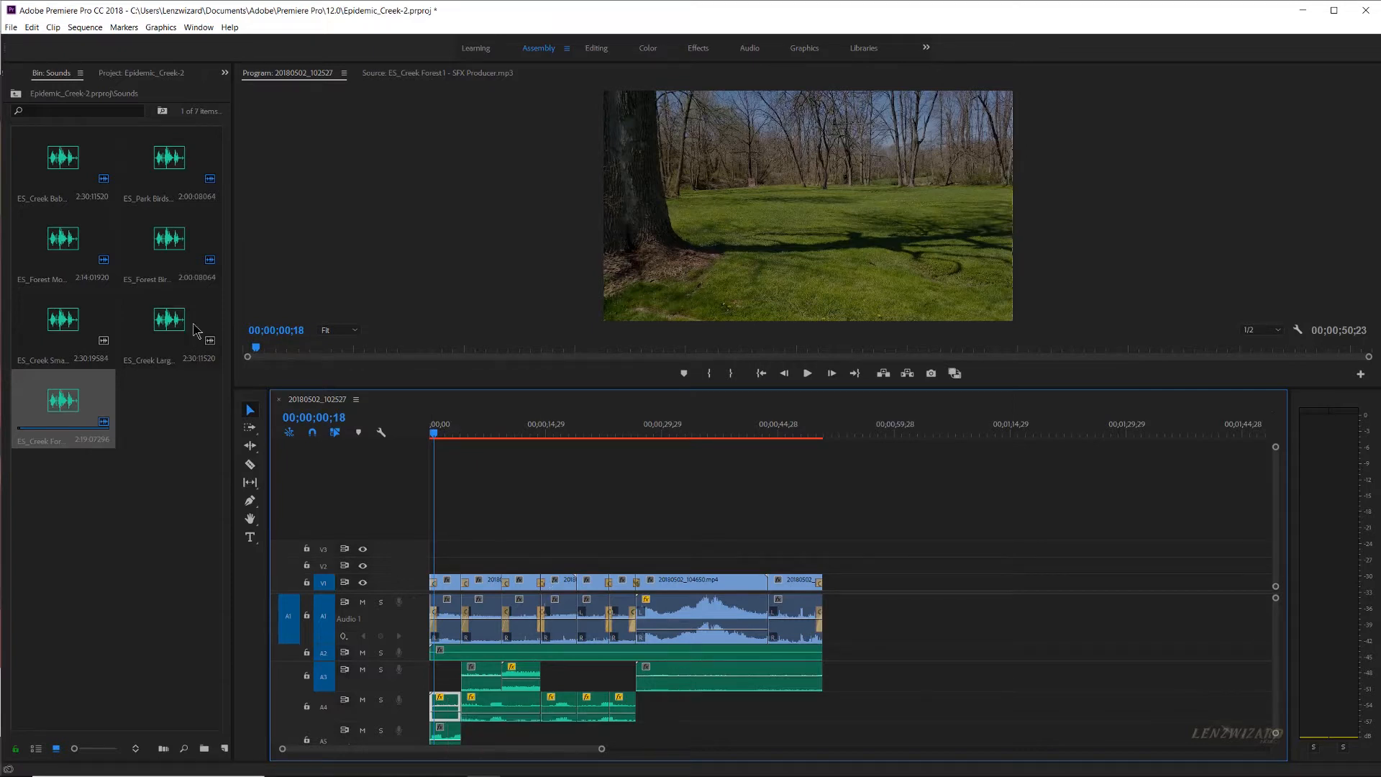
{"action": "double_click", "coordinate": [173, 266]}
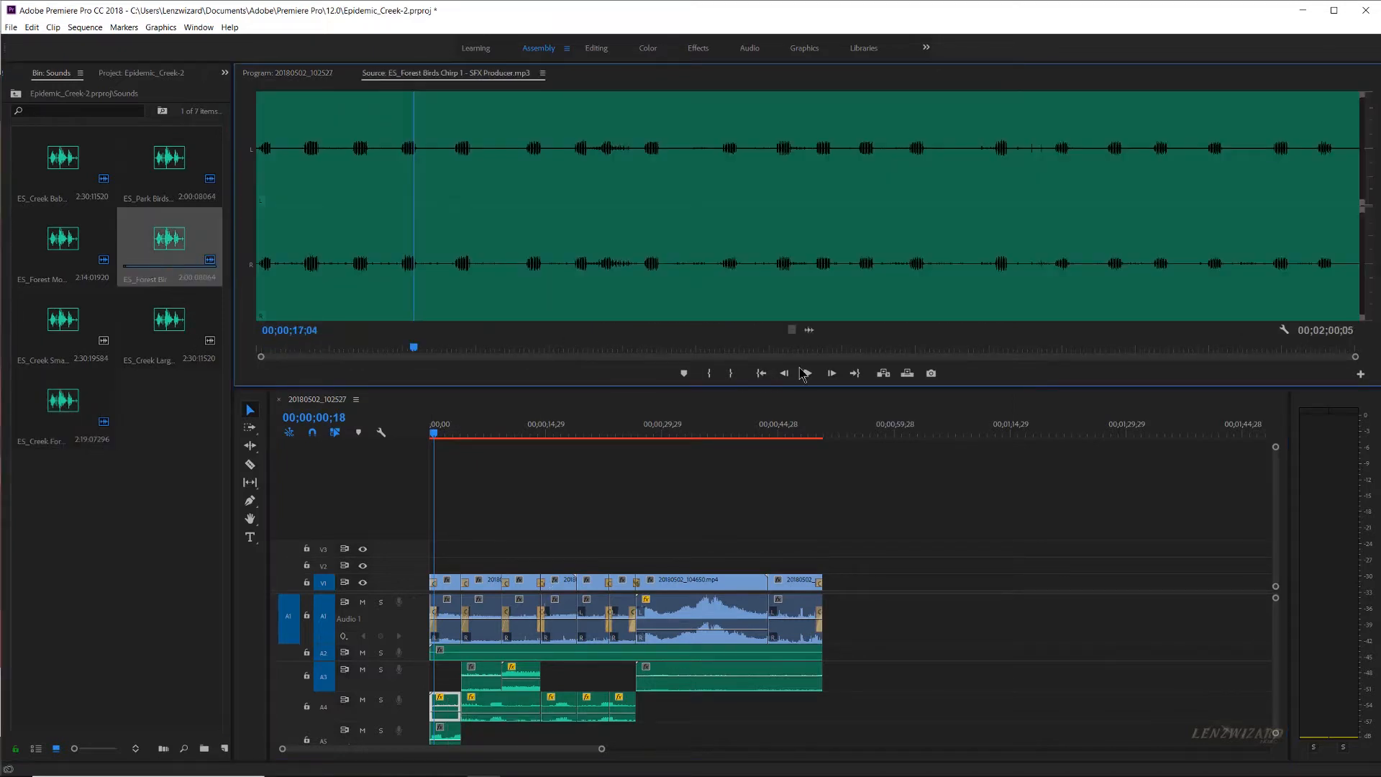
{"action": "left_click", "coordinate": [809, 374]}
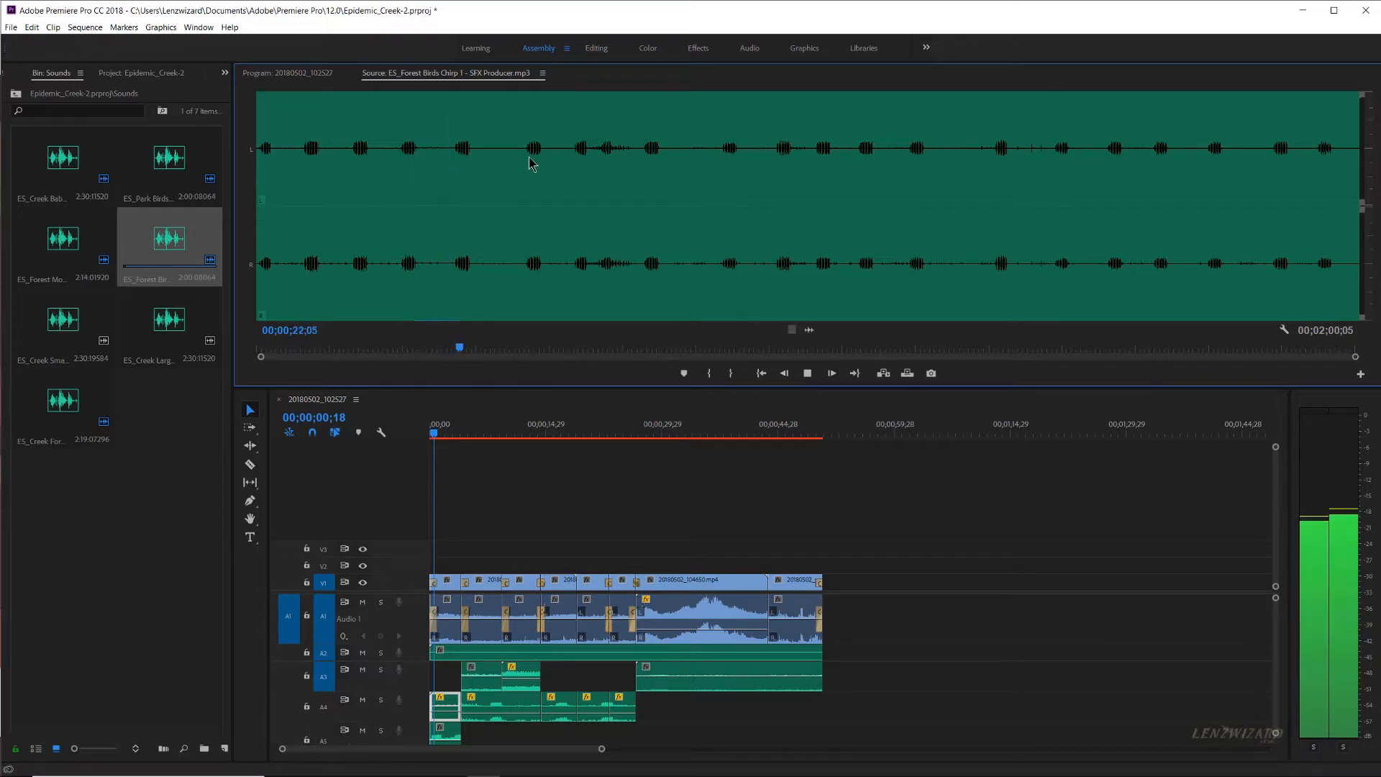
{"action": "left_click", "coordinate": [807, 374]}
{"action": "left_click", "coordinate": [561, 532]}
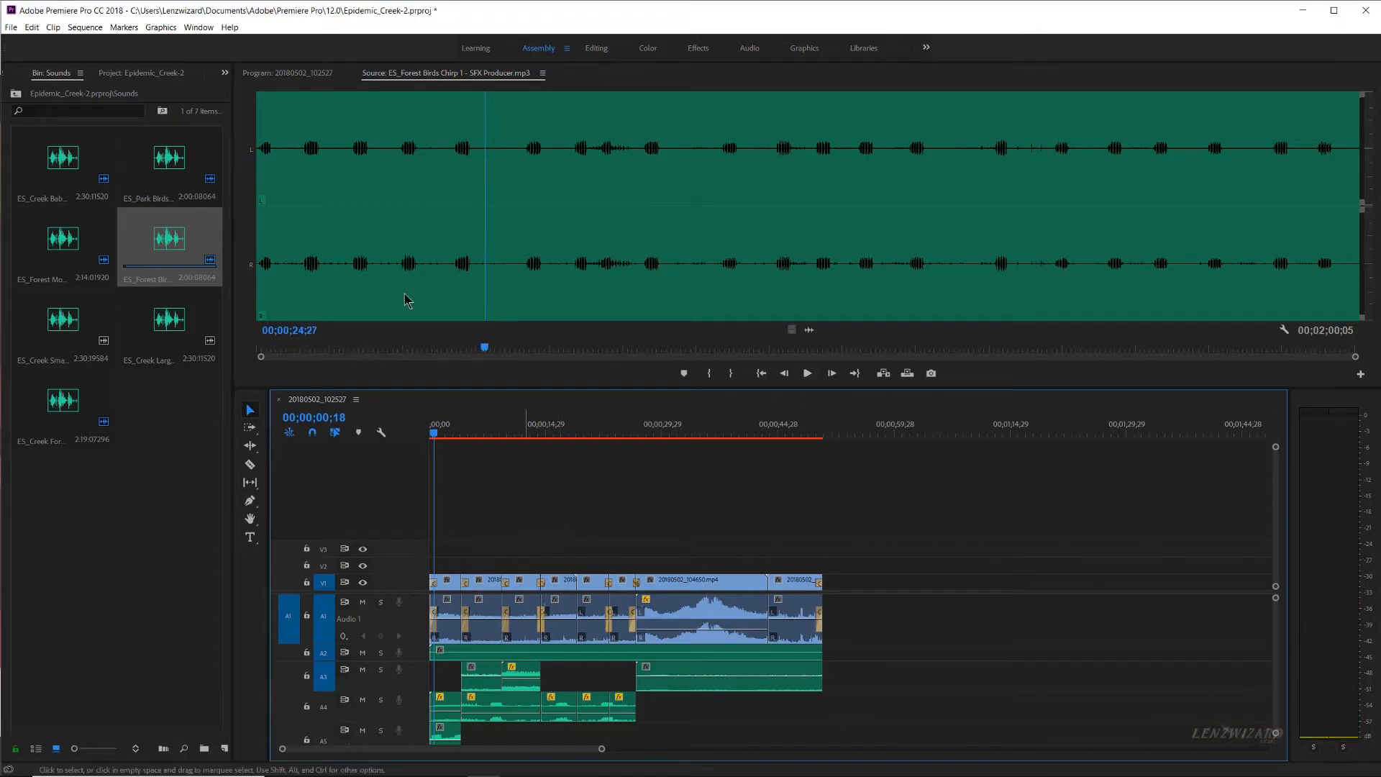
Show the sequence again, move the playhead to 00;00;05;06, and expand track A4 to reveal its waveforms
{"action": "left_click", "coordinate": [295, 82]}
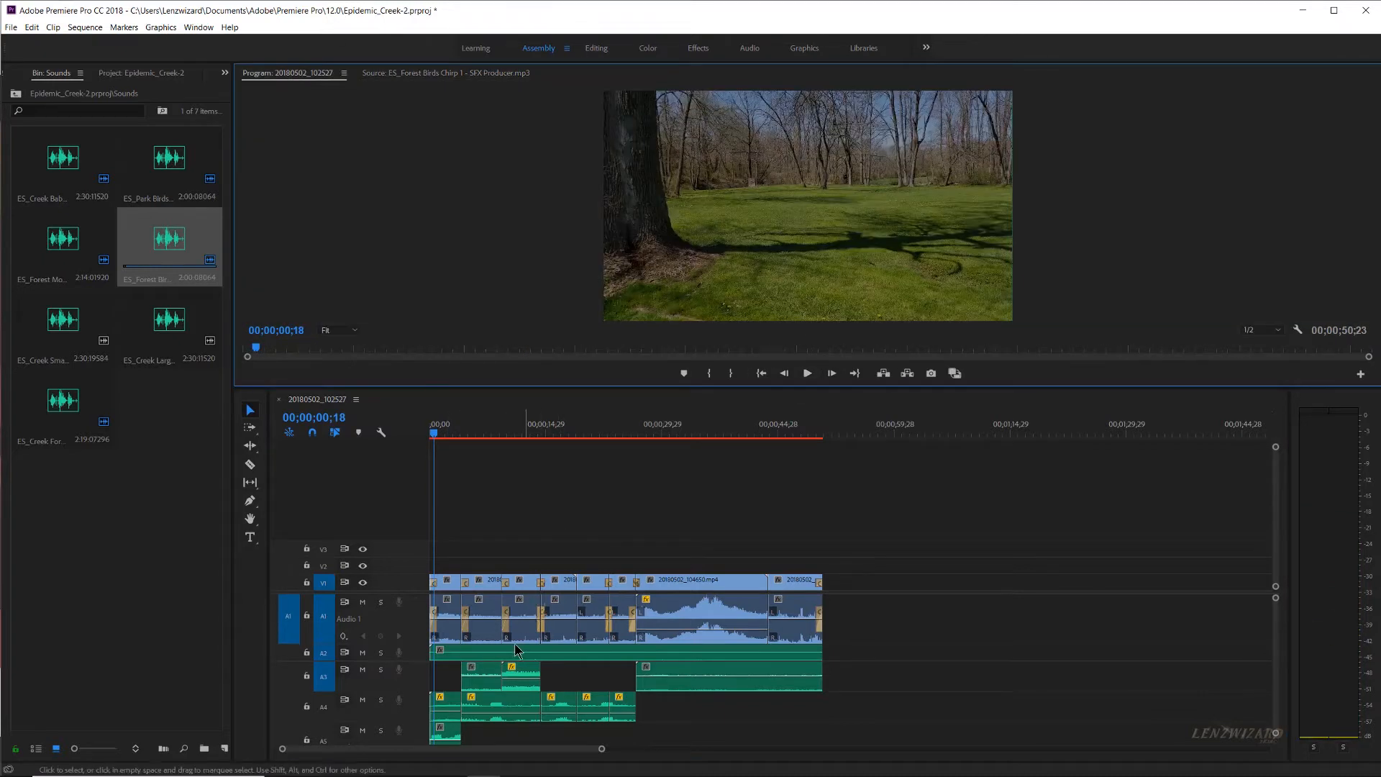
{"action": "left_click_drag", "start_coordinate": [437, 440], "coordinate": [448, 441]}
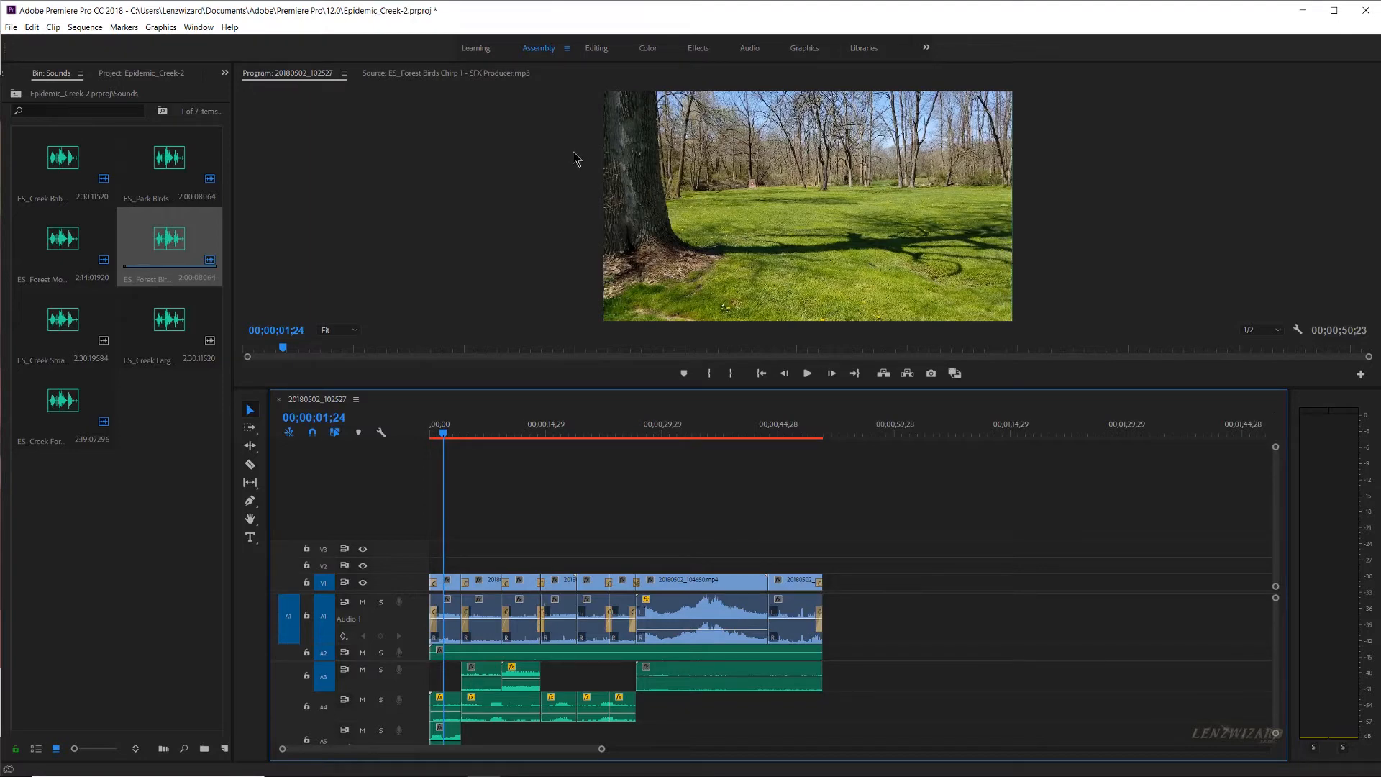
{"action": "left_click_drag", "start_coordinate": [443, 435], "coordinate": [470, 436]}
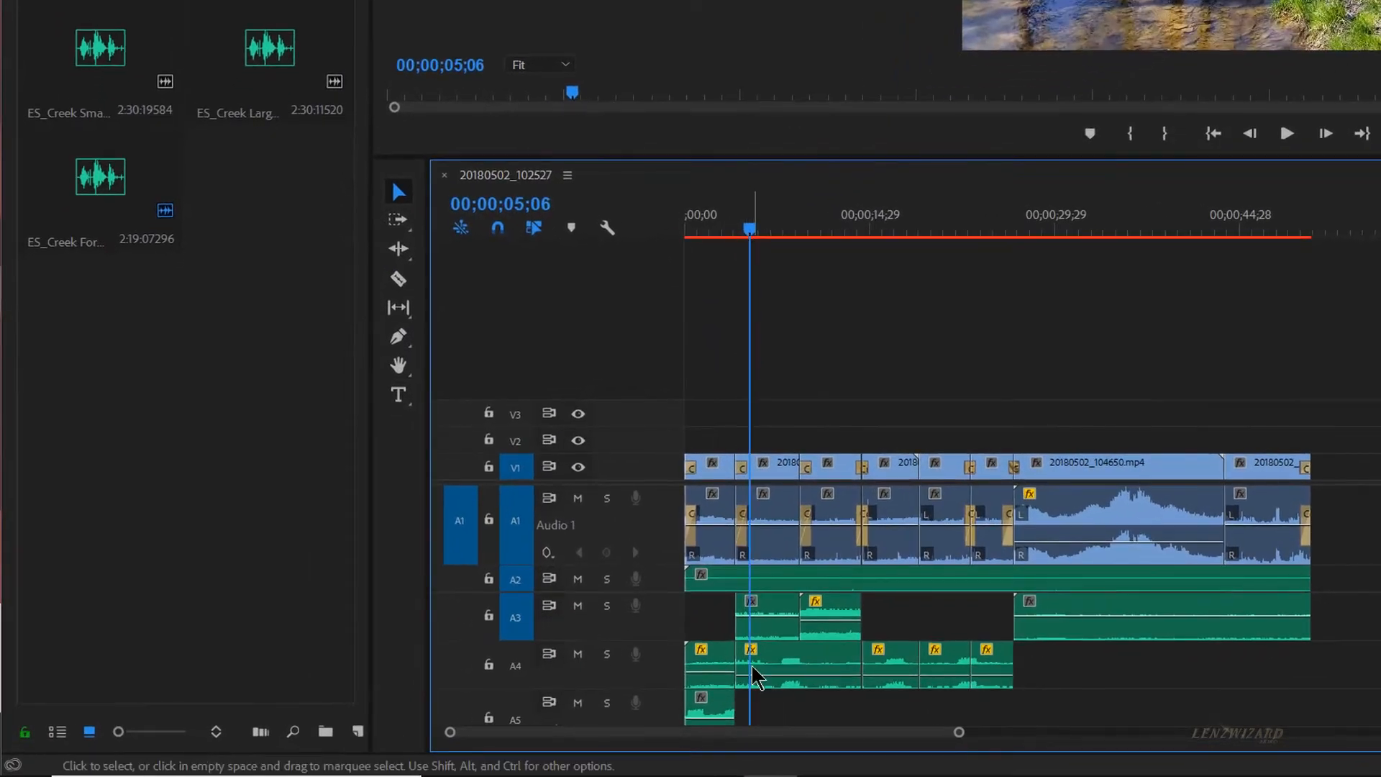
{"action": "double_click", "coordinate": [669, 678]}
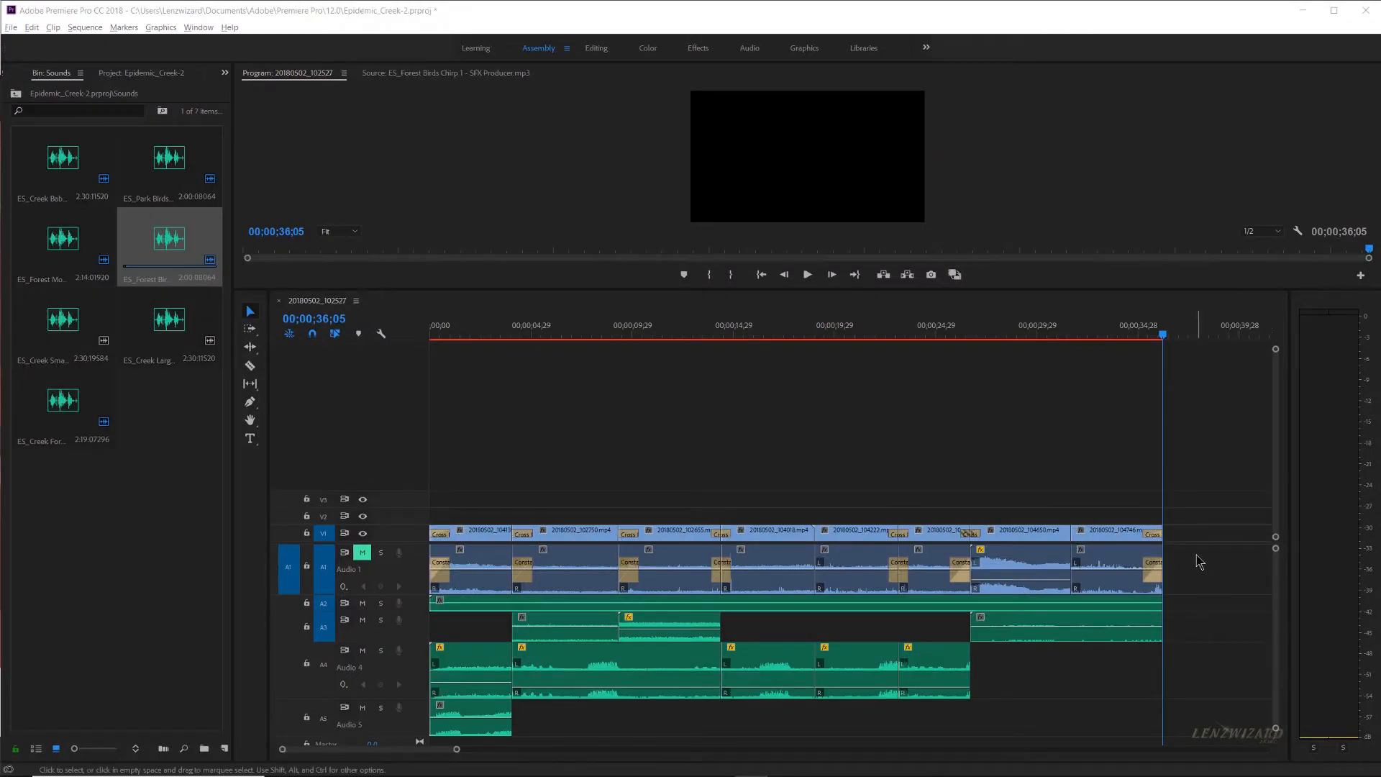
Delete all the original camera audio clips from track A1 and inspect the continuous ambient clip on A2
{"action": "left_click_drag", "start_coordinate": [1221, 590], "coordinate": [467, 562]}
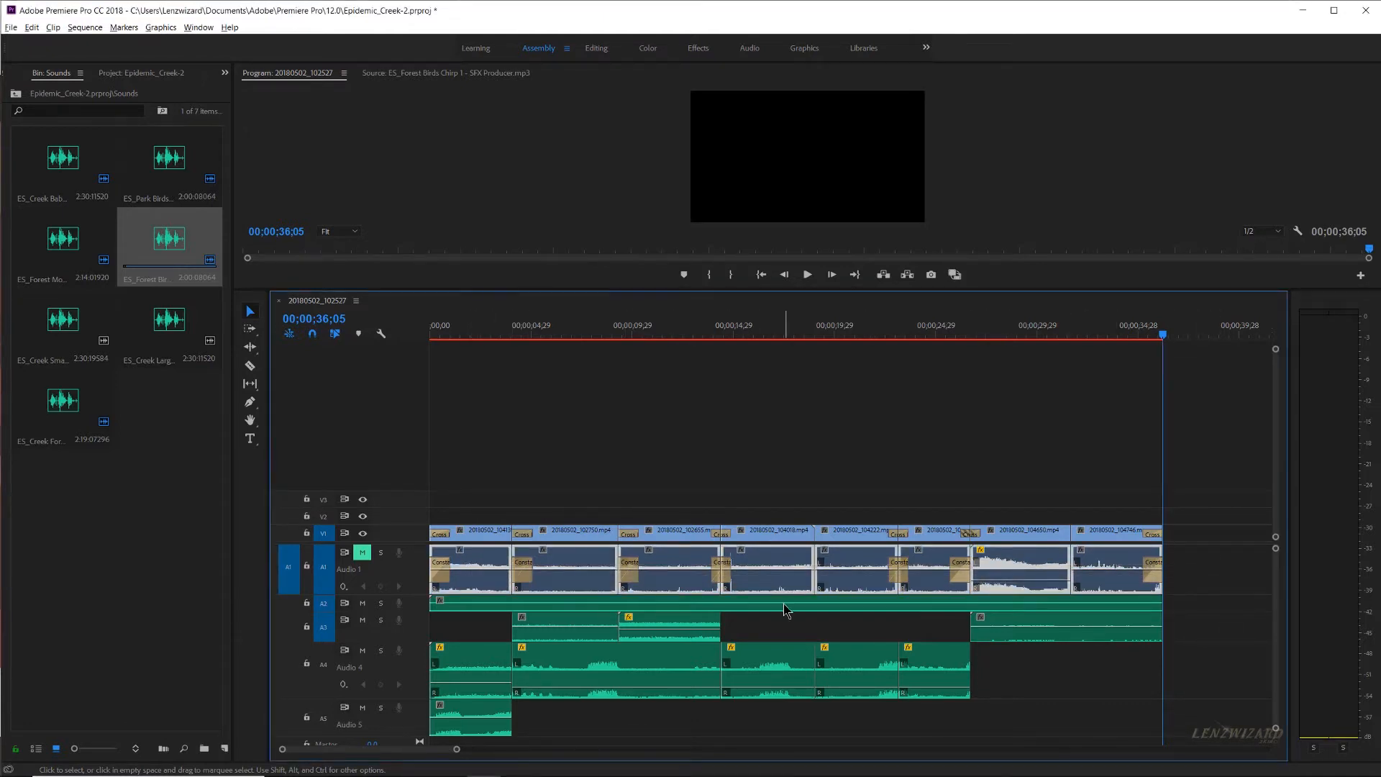
{"action": "key", "text": "Delete"}
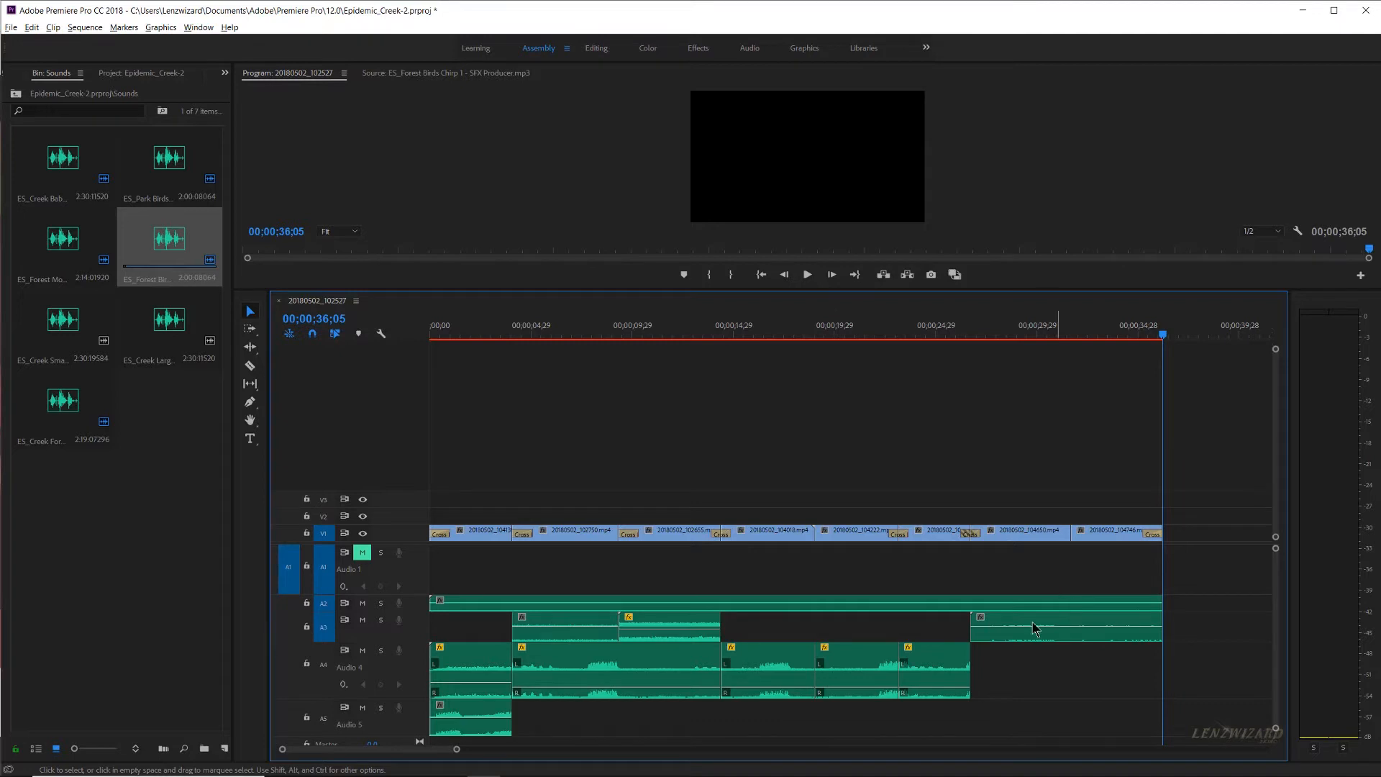
{"action": "left_click", "coordinate": [887, 608]}
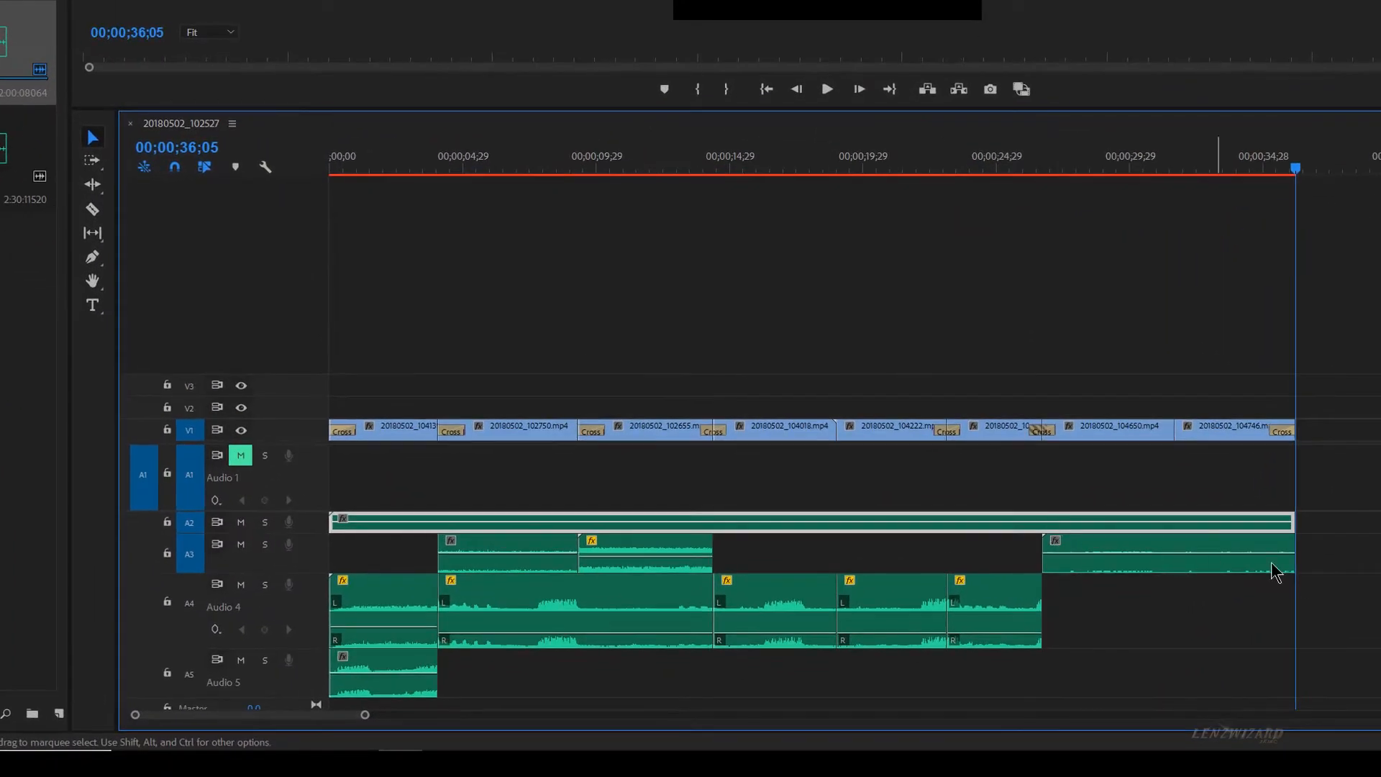
{"action": "left_click", "coordinate": [1323, 625]}
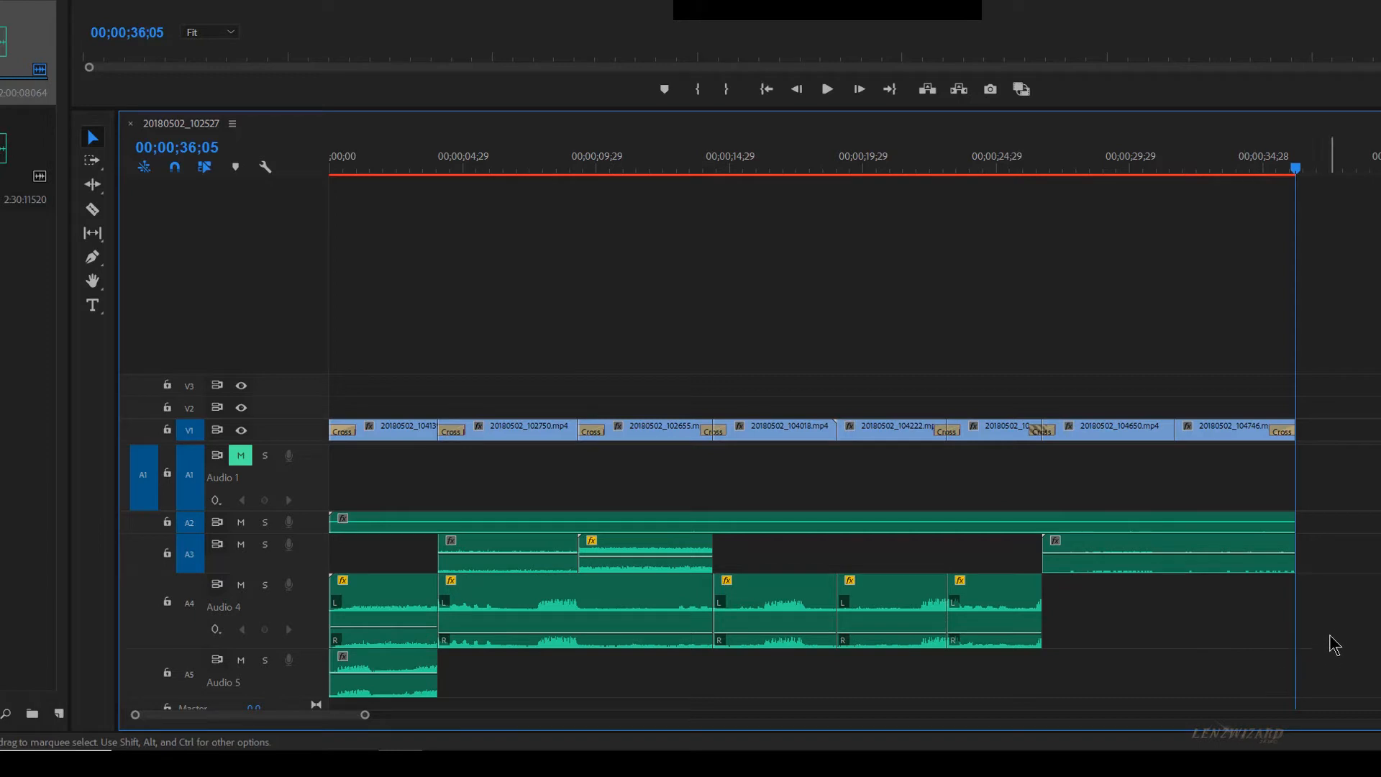
Apply the default audio crossfade to both ends of all sound clips on tracks A3, A4 and A5
{"action": "left_click_drag", "start_coordinate": [1334, 618], "coordinate": [394, 676]}
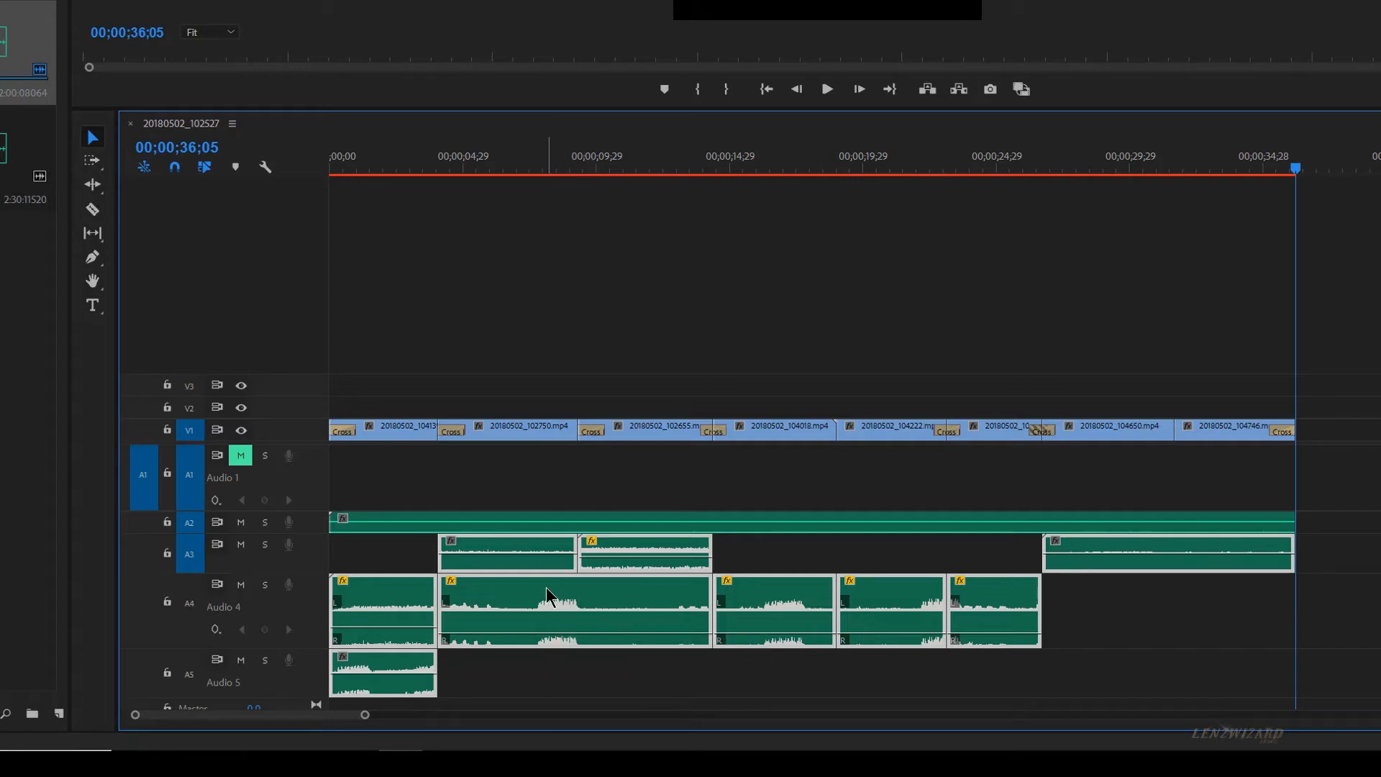
{"action": "key", "text": "shift+d"}
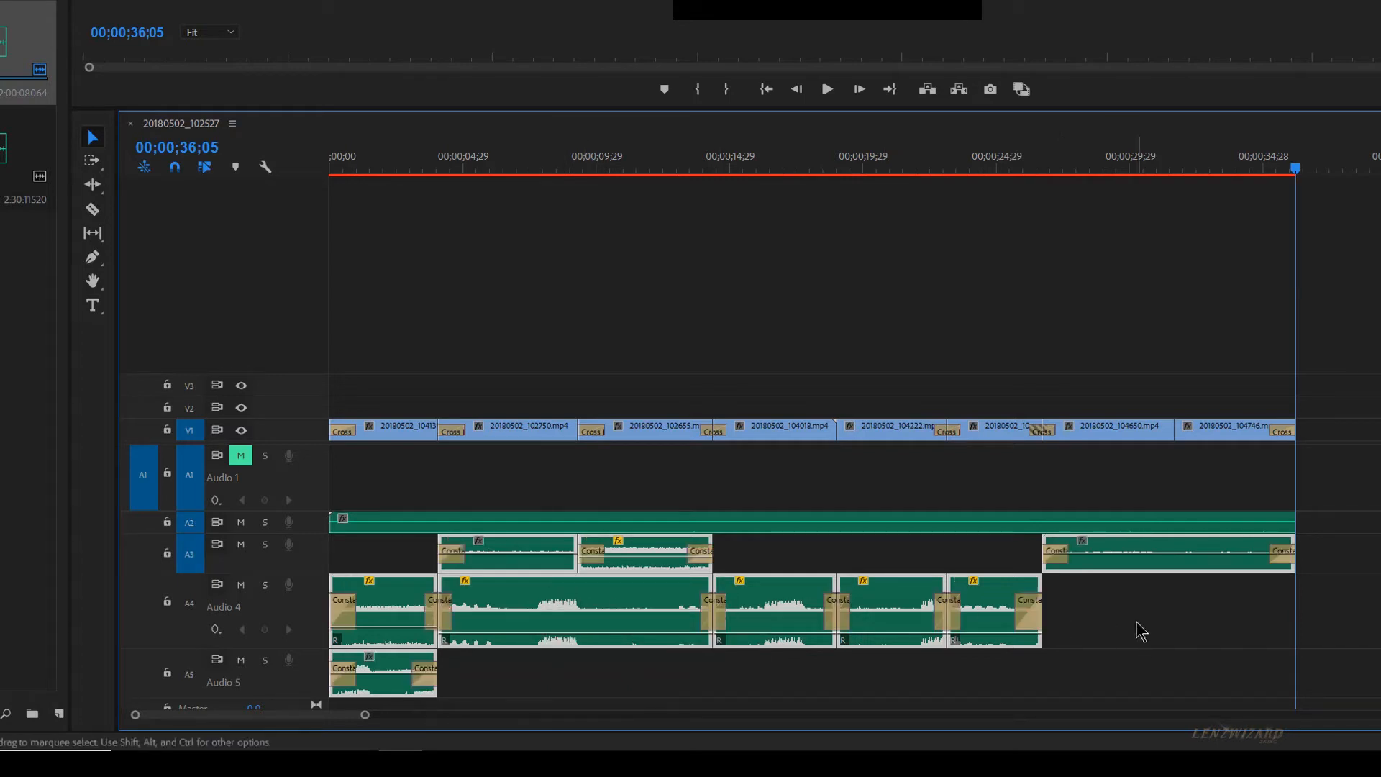
{"action": "left_click", "coordinate": [1141, 631]}
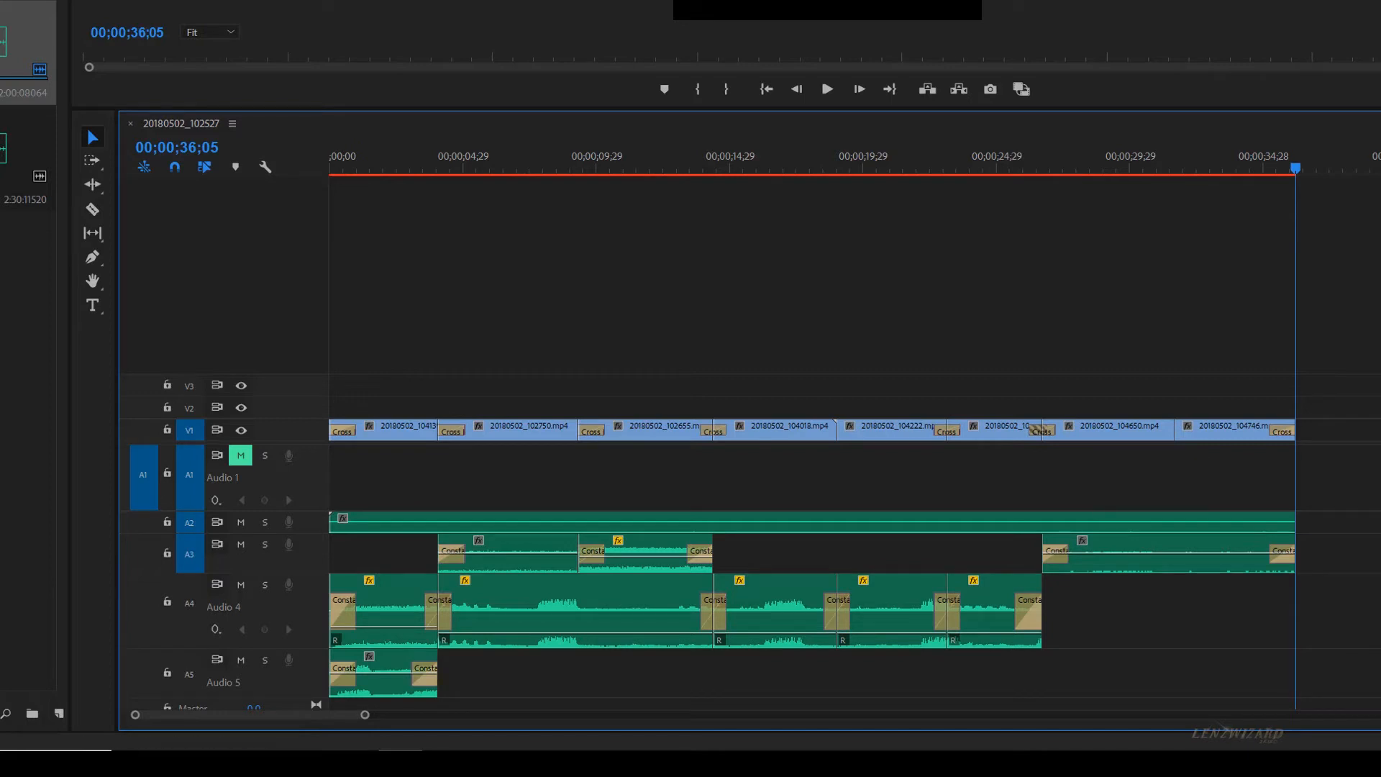
Play the whole sequence from the start in an enlarged Program monitor at Full playback resolution
{"action": "left_click_drag", "start_coordinate": [868, 109], "coordinate": [820, 628]}
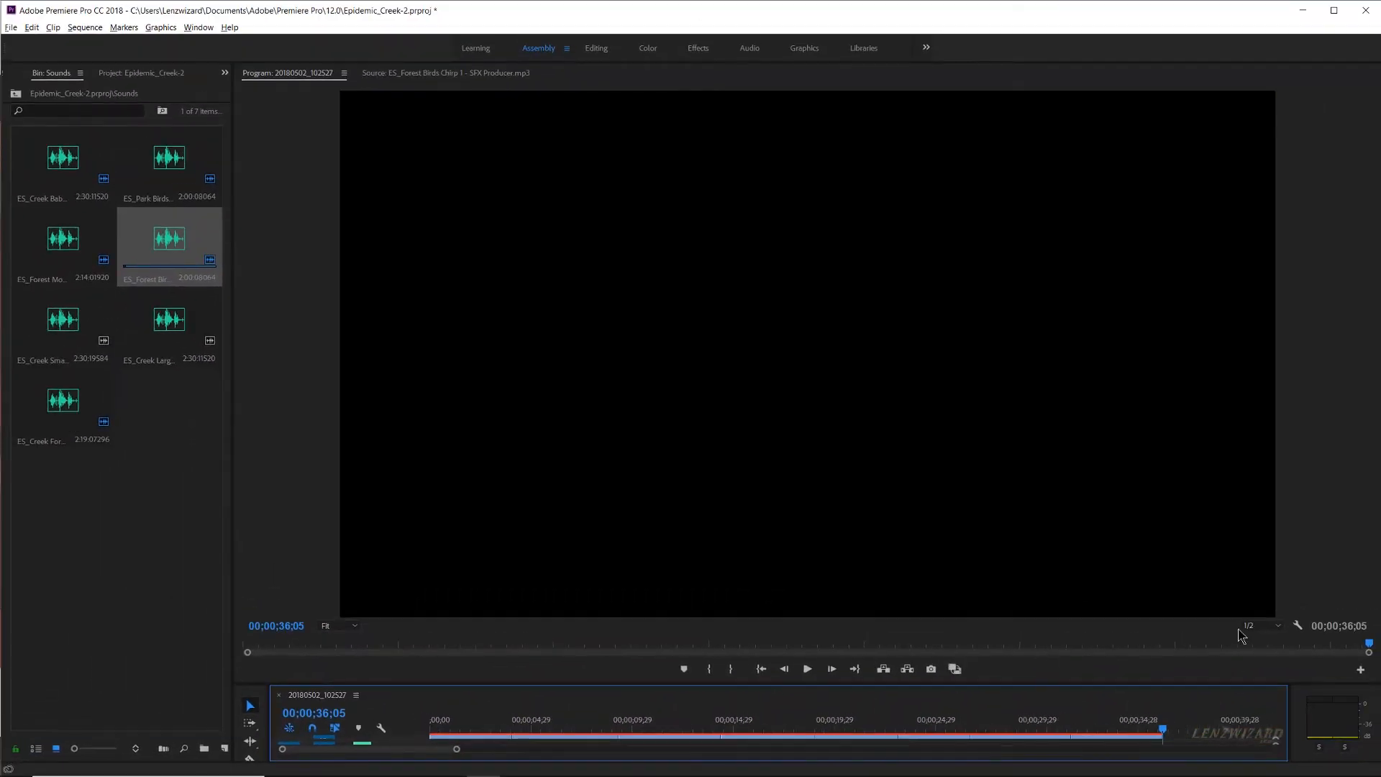
{"action": "left_click", "coordinate": [1260, 625]}
{"action": "left_click", "coordinate": [1260, 639]}
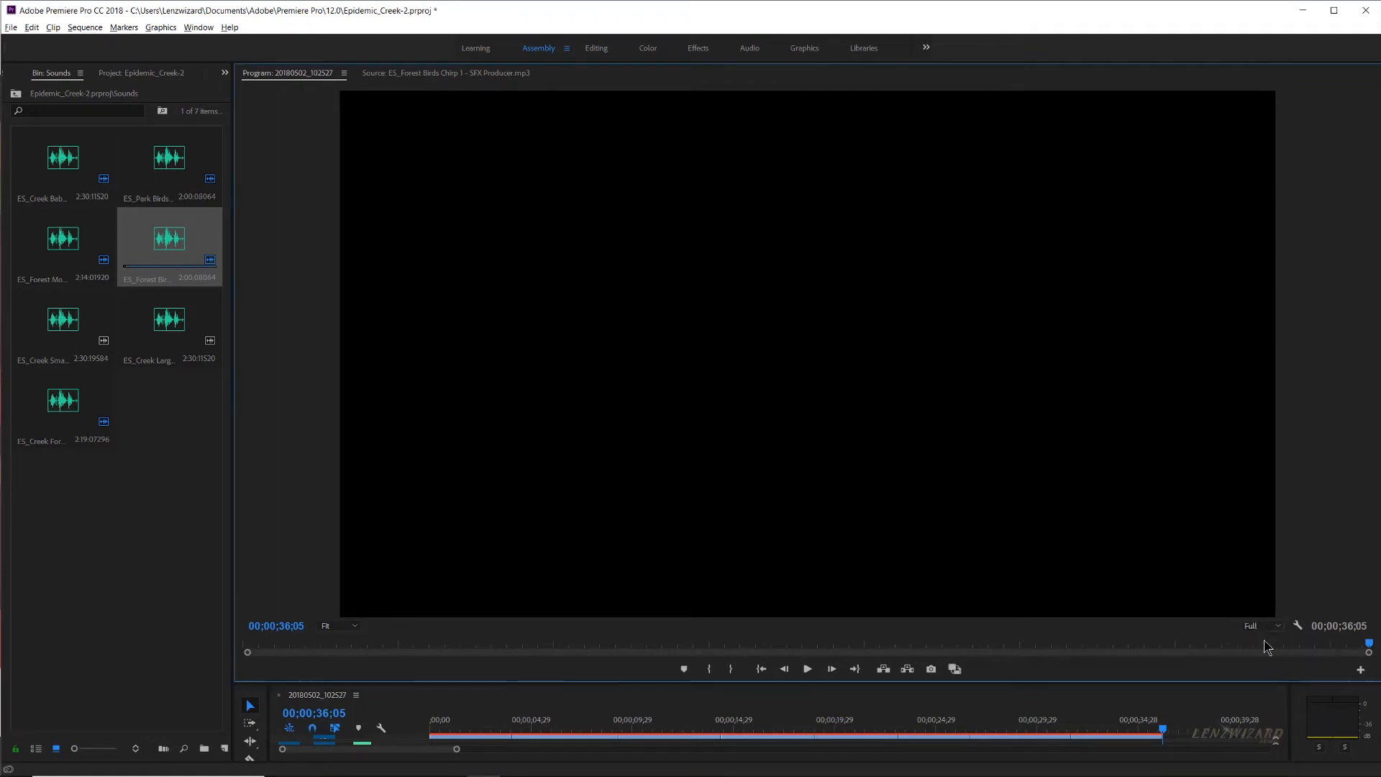
{"action": "left_click", "coordinate": [765, 669]}
{"action": "left_click", "coordinate": [808, 670]}
Switch to Chrome with the Epidemic Sound website and show the library's player page
{"action": "mouse_move", "coordinate": [354, 773]}
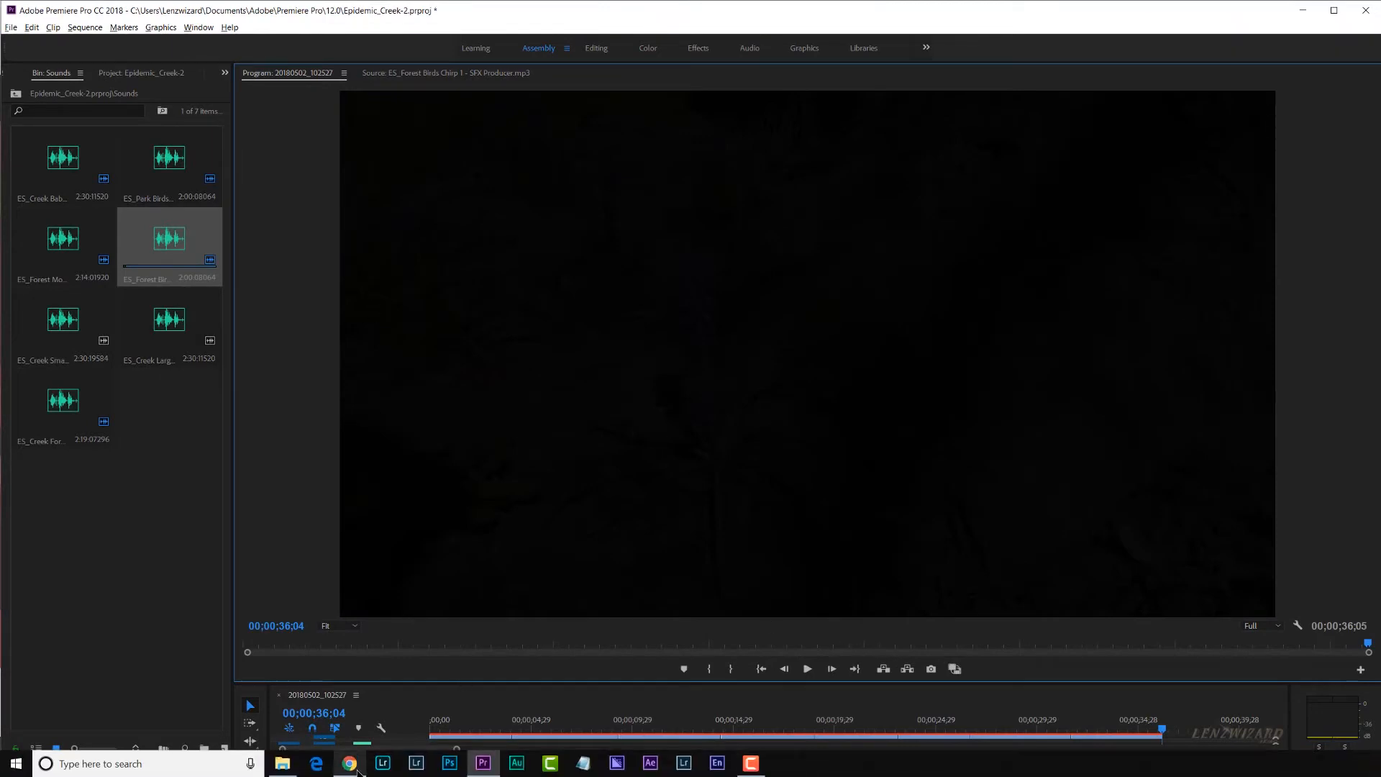
{"action": "left_click", "coordinate": [350, 708]}
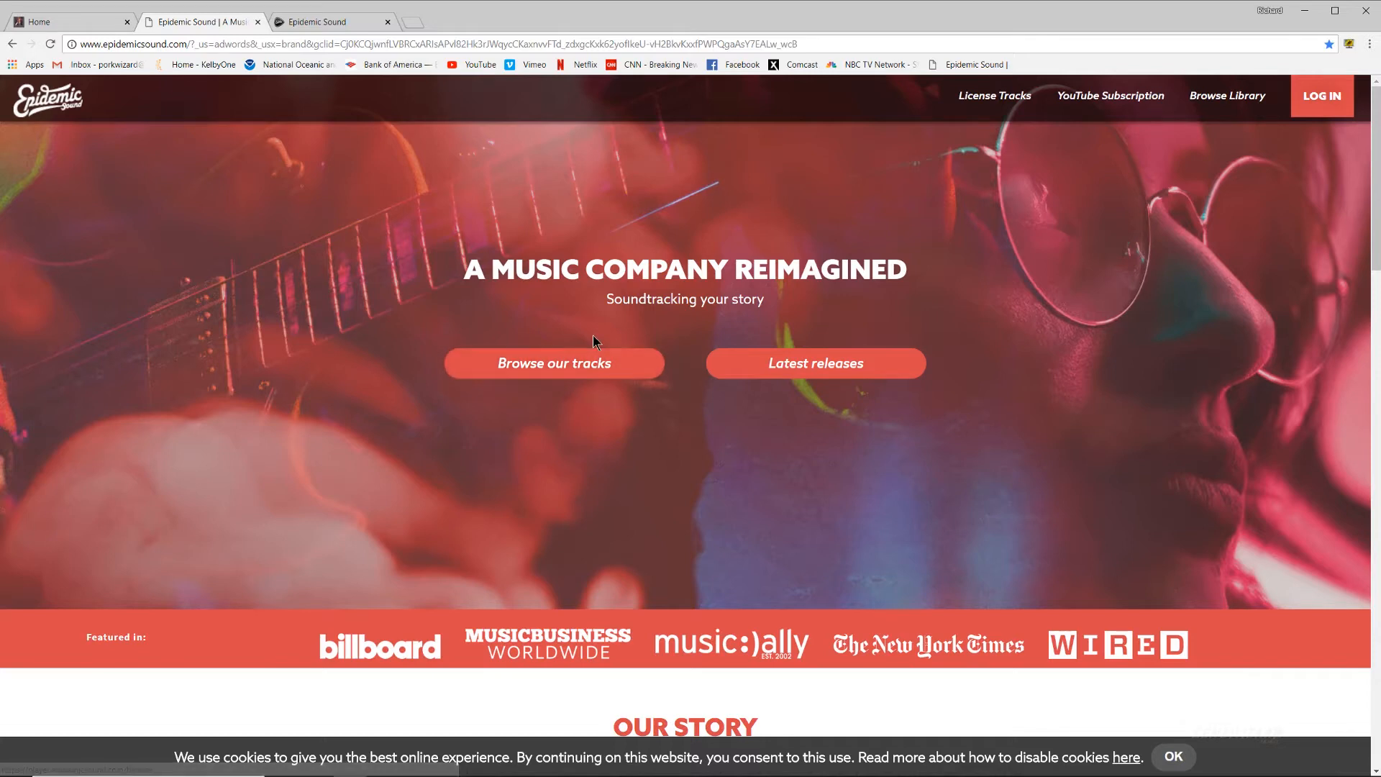
{"action": "left_click", "coordinate": [347, 21]}
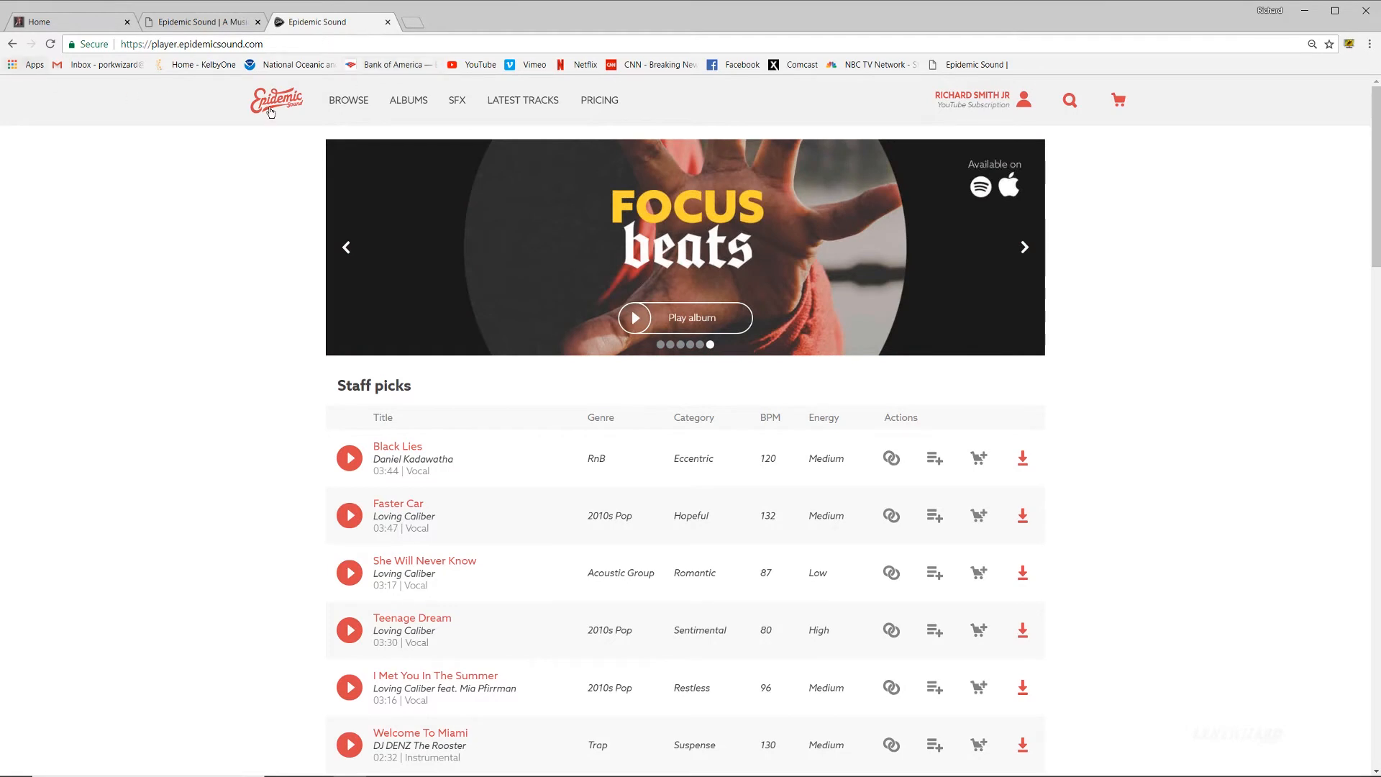
Look through the Epidemic Sound library's Browse genre tags and its SFX list
{"action": "left_click", "coordinate": [345, 107]}
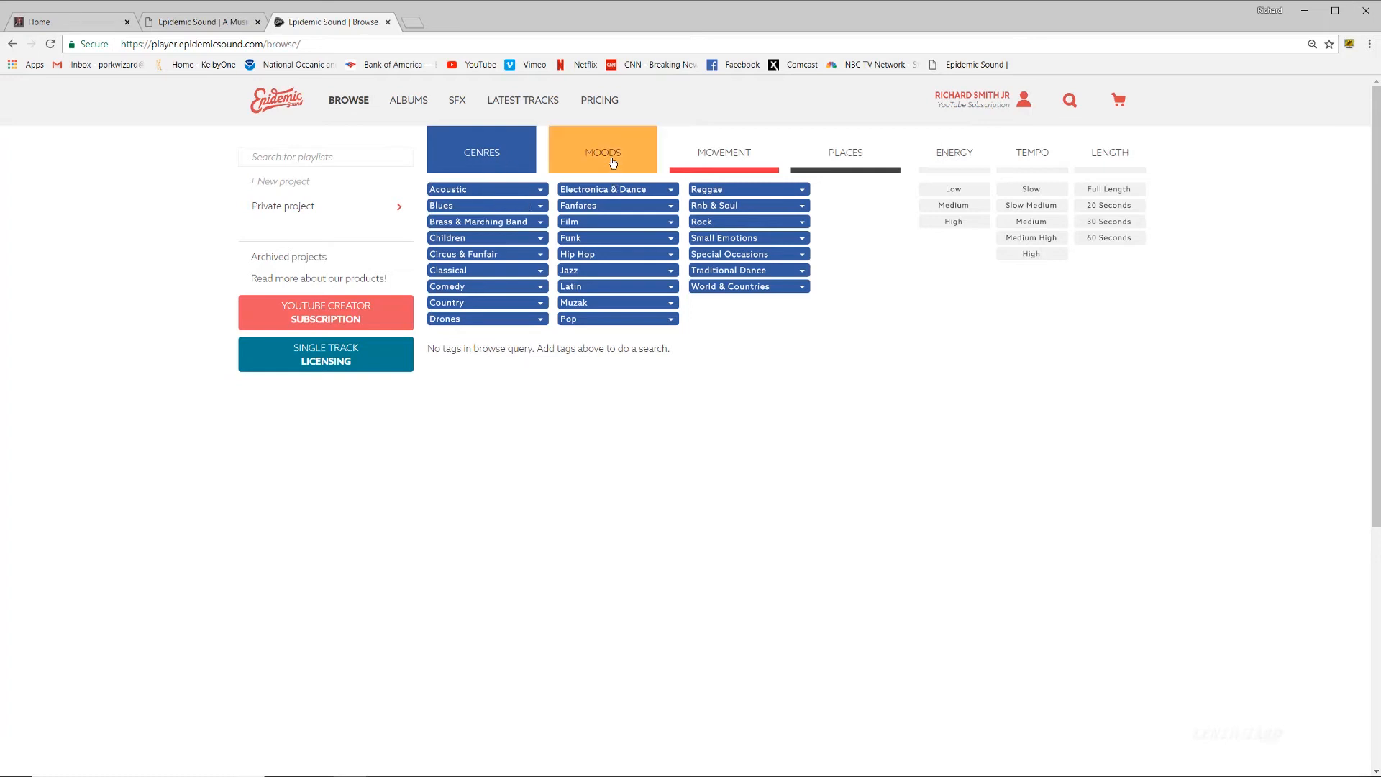
{"action": "left_click", "coordinate": [457, 102]}
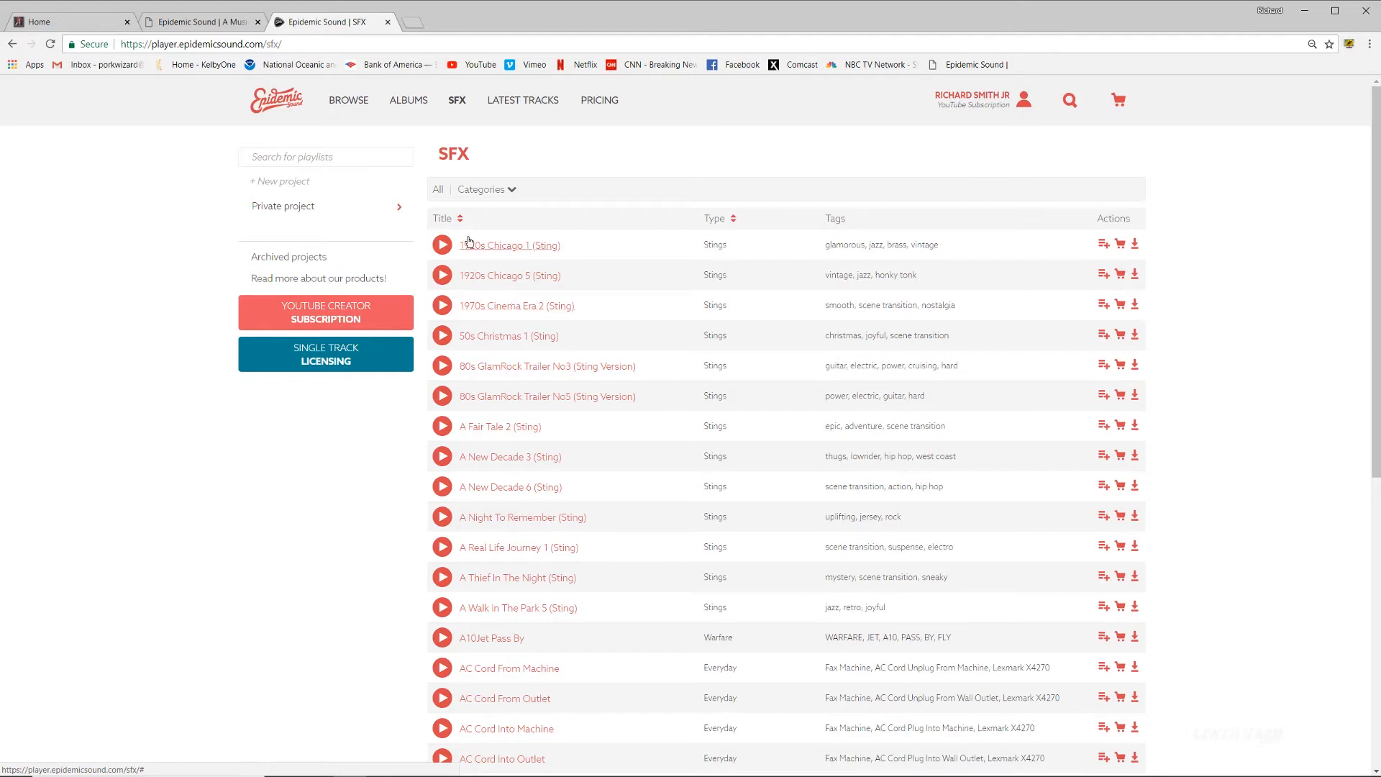
{"action": "left_click", "coordinate": [354, 102]}
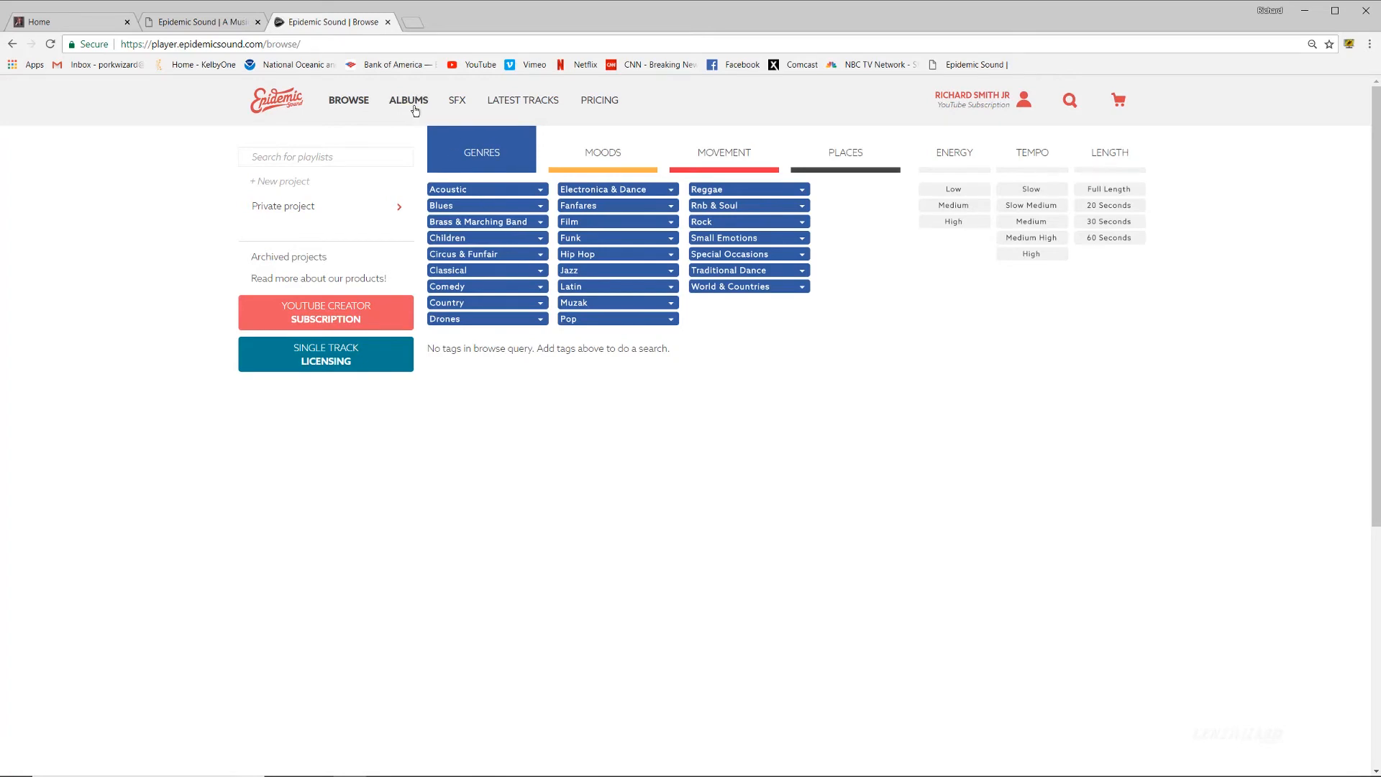
{"action": "left_click", "coordinate": [457, 101]}
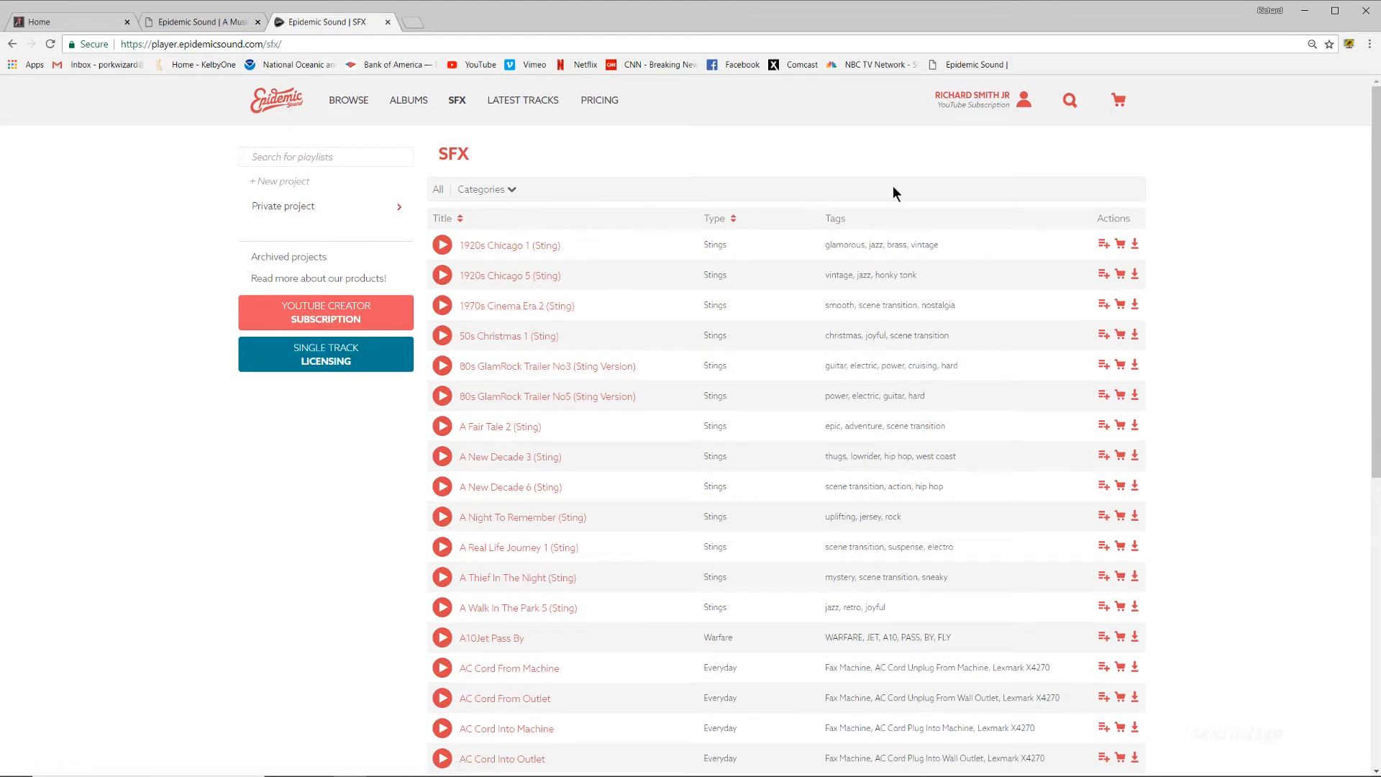
Search the library for Woodpecker from the search history and play the Forest Birds 5 sound effect
{"action": "left_click", "coordinate": [1071, 102]}
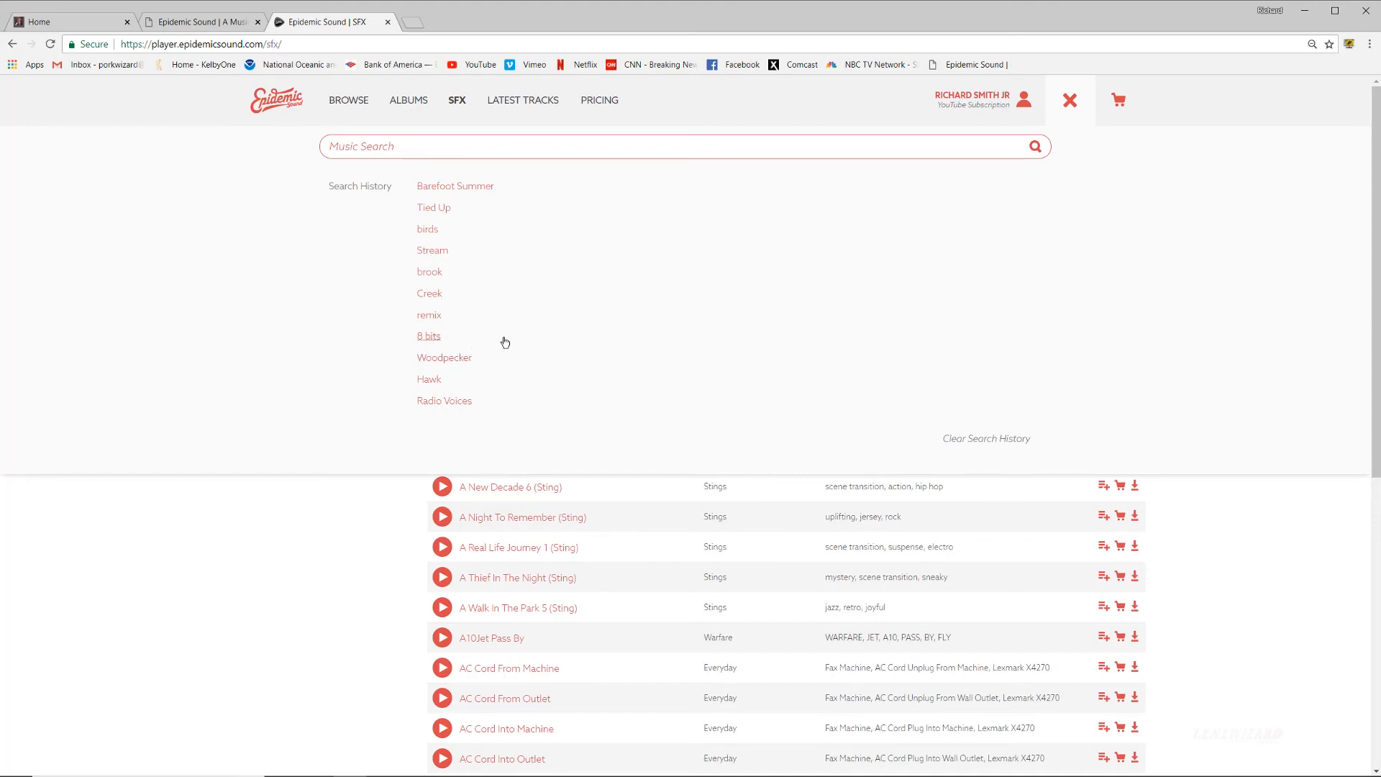
{"action": "left_click", "coordinate": [466, 366]}
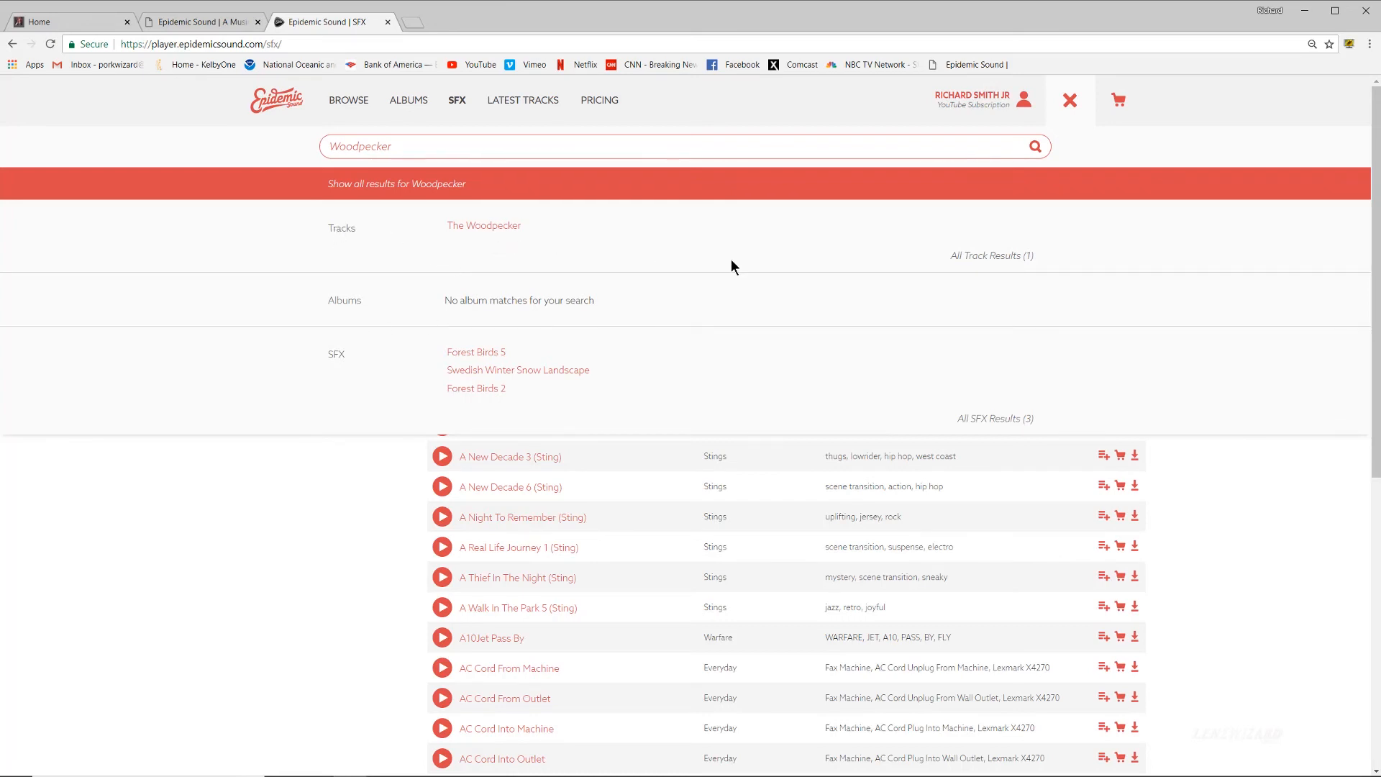
{"action": "left_click", "coordinate": [457, 355]}
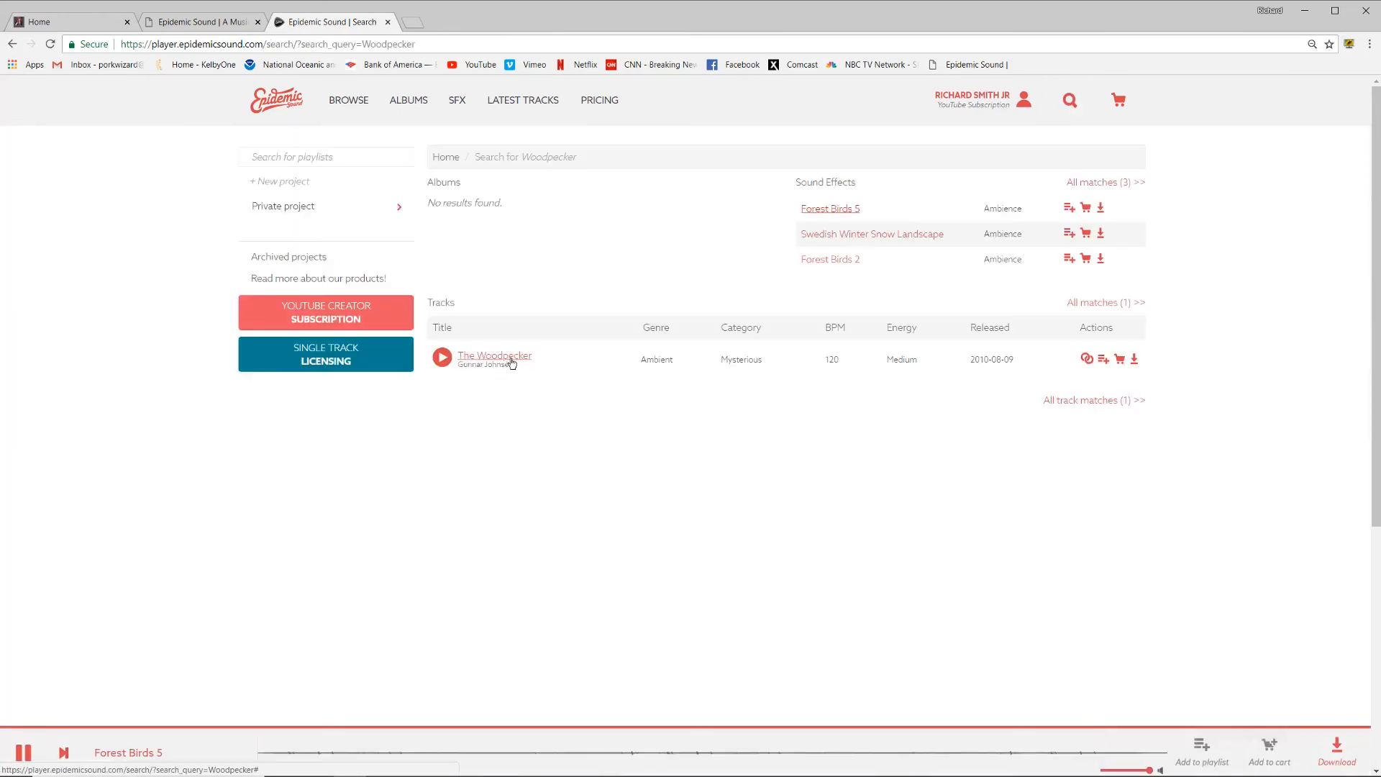
Preview The Woodpecker track, return to the player's home page, and pause the playback
{"action": "left_click", "coordinate": [443, 359]}
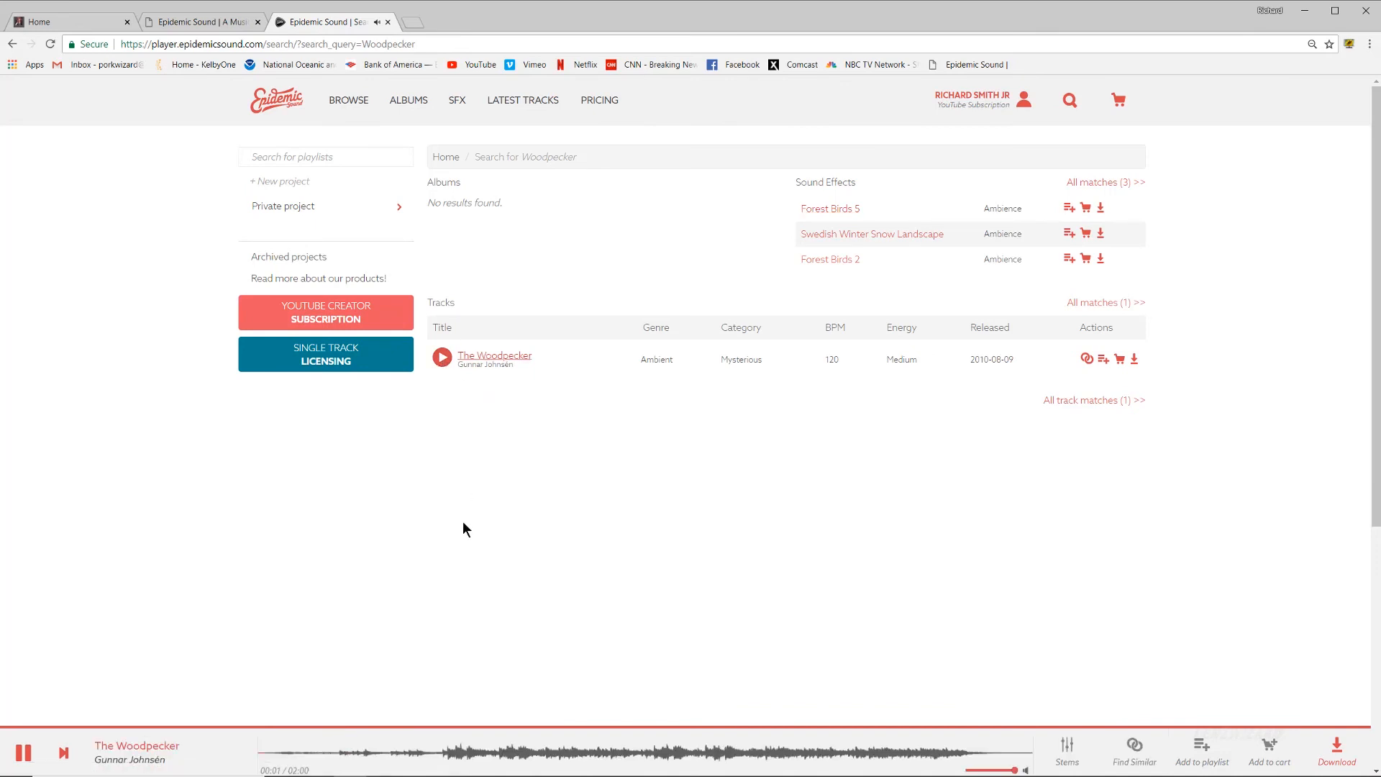
{"action": "left_click", "coordinate": [276, 100]}
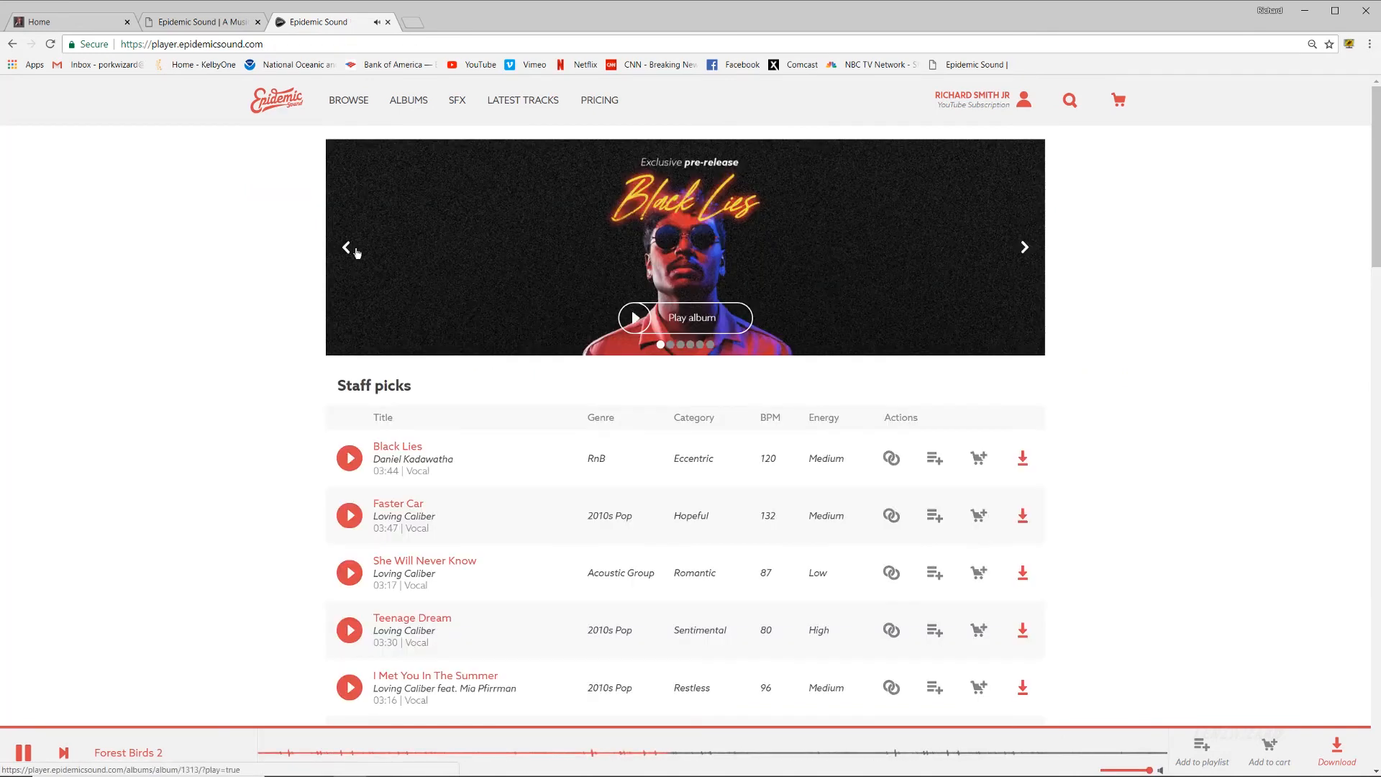
{"action": "left_click", "coordinate": [24, 752]}
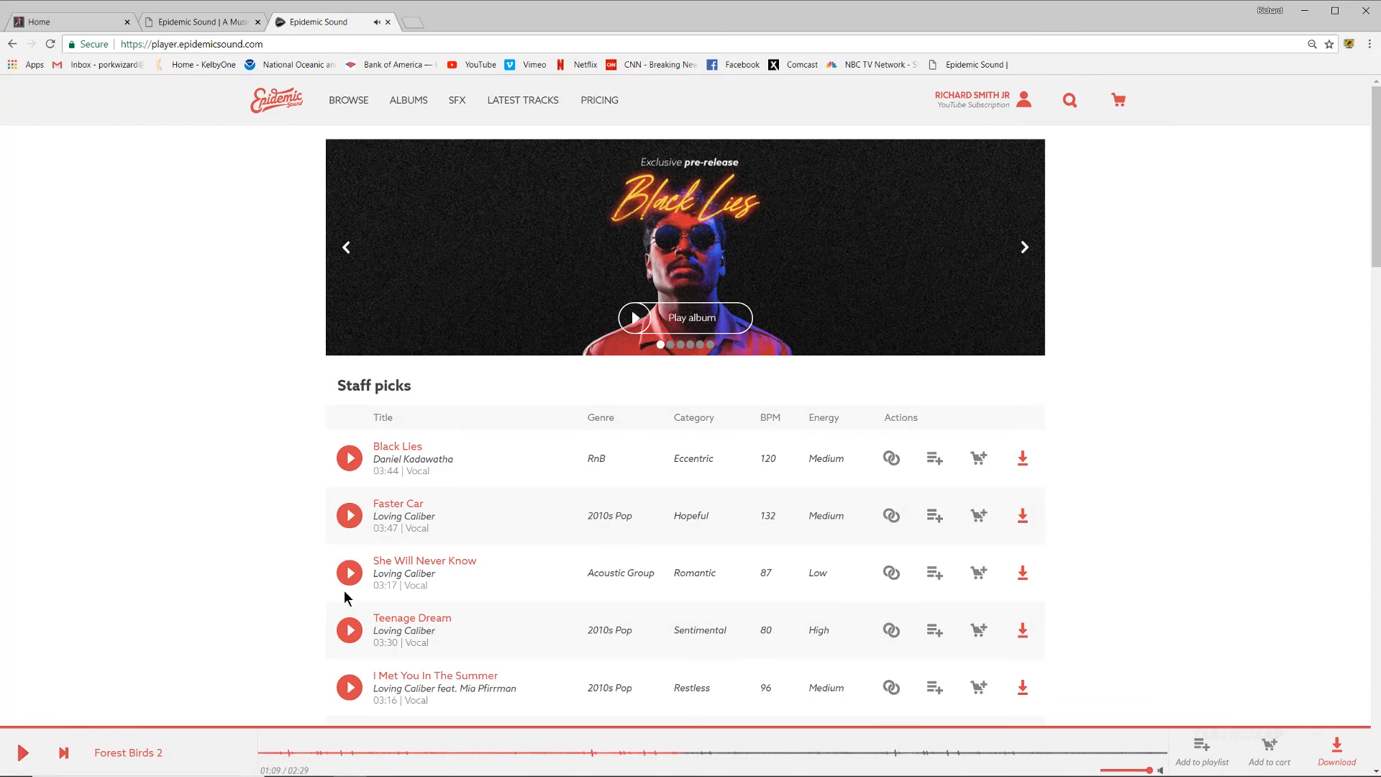